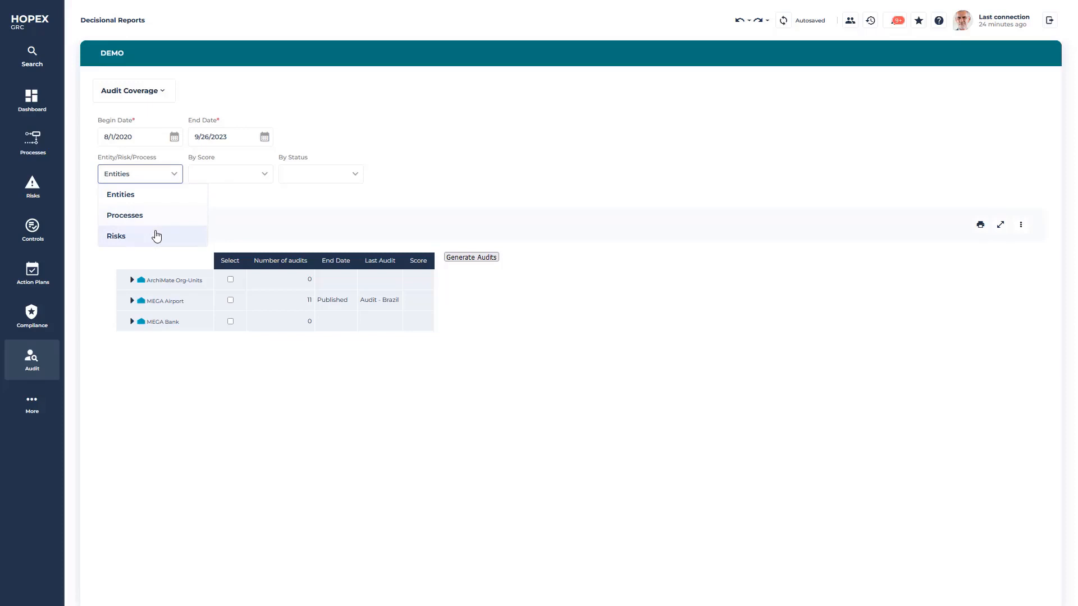
Expand MEGA Airport's subsidiaries in the audit coverage report and select Brazil, Italy, USA and Germany.
{"action": "left_click", "coordinate": [132, 301]}
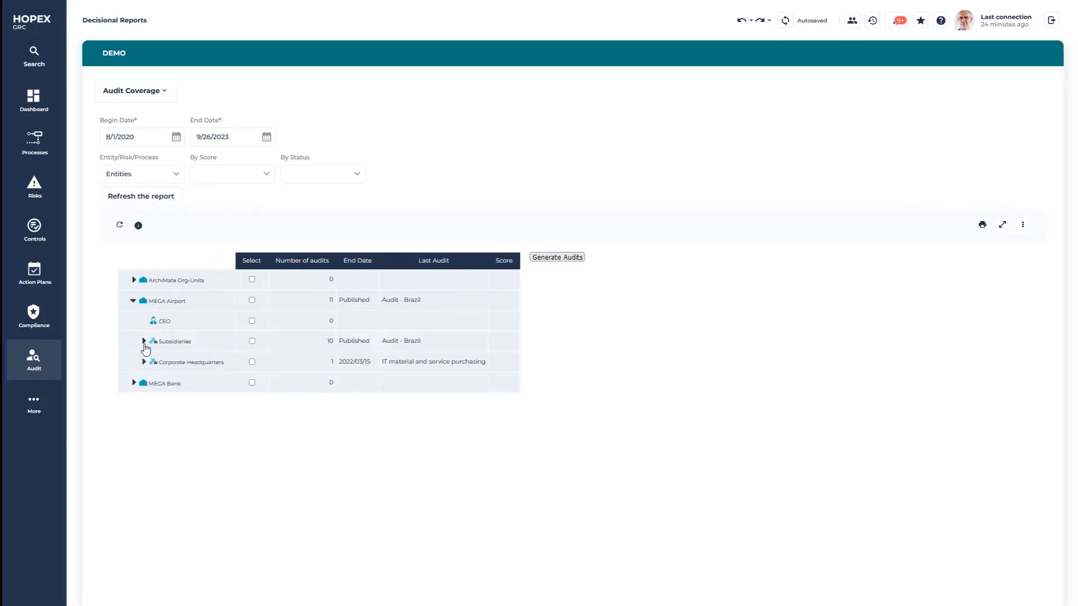
{"action": "left_click", "coordinate": [144, 343]}
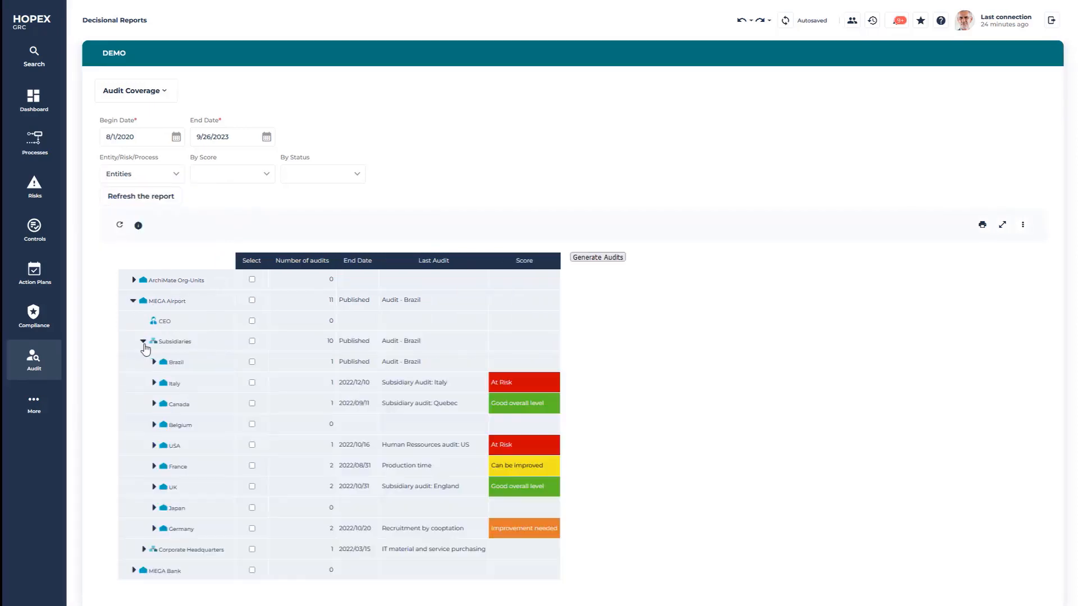
{"action": "left_click", "coordinate": [252, 362]}
{"action": "left_click", "coordinate": [252, 383]}
{"action": "left_click", "coordinate": [252, 445]}
{"action": "left_click", "coordinate": [252, 529]}
Generate audits for the selected entities with * Current FY Audit Plan as the target plan.
{"action": "left_click", "coordinate": [605, 262]}
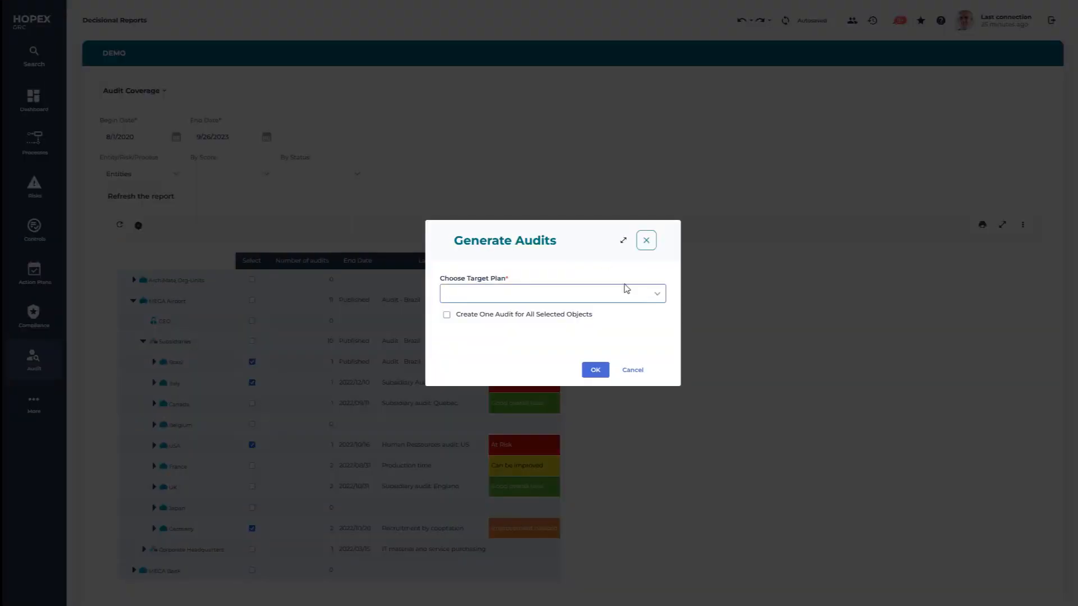
{"action": "left_click", "coordinate": [657, 293]}
{"action": "left_click", "coordinate": [611, 314]}
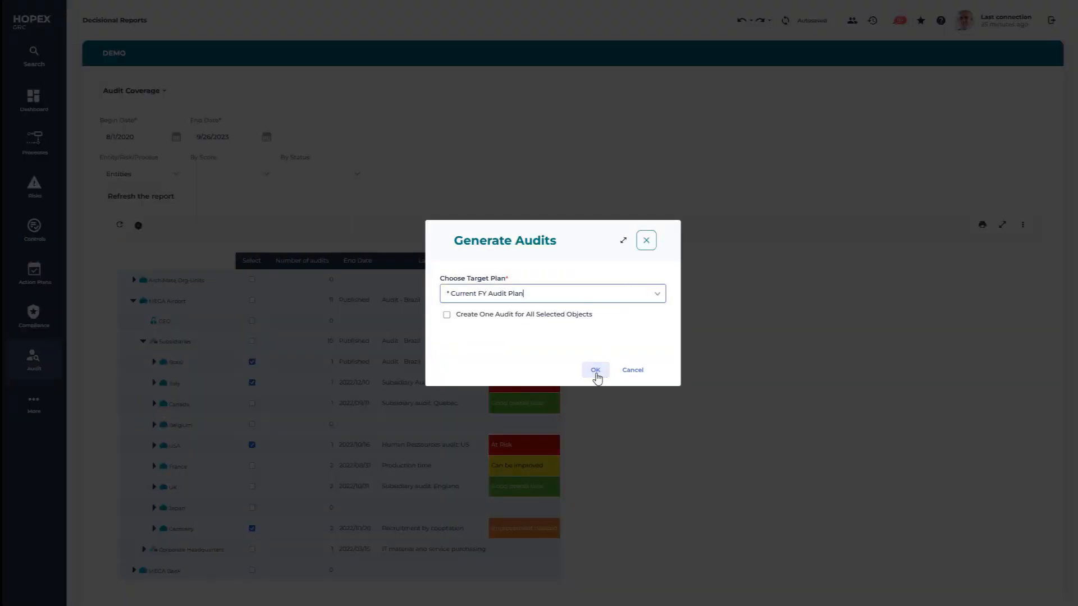
{"action": "left_click", "coordinate": [595, 370]}
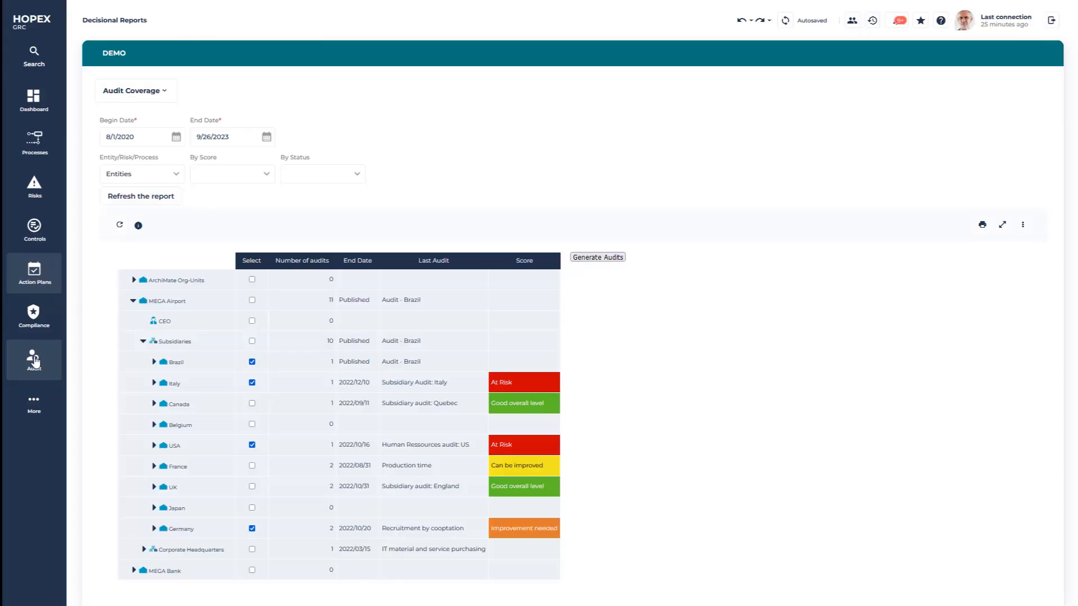
Go to the audit plans, check the audits under * Current FY Audit Plan, and open that plan's properties.
{"action": "left_click", "coordinate": [34, 359]}
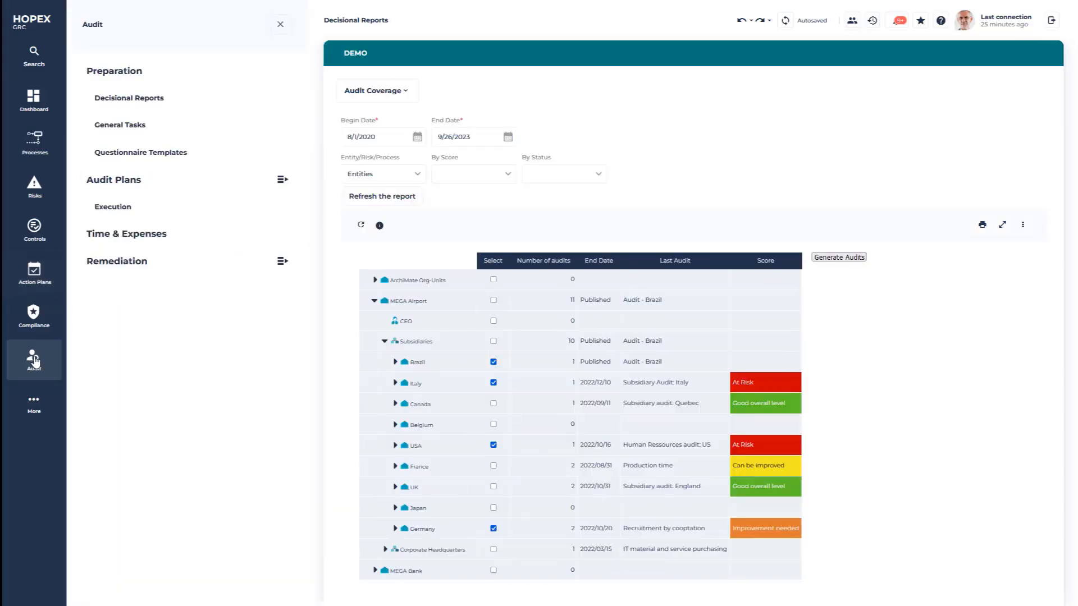
{"action": "left_click", "coordinate": [235, 181]}
{"action": "left_click", "coordinate": [109, 146]}
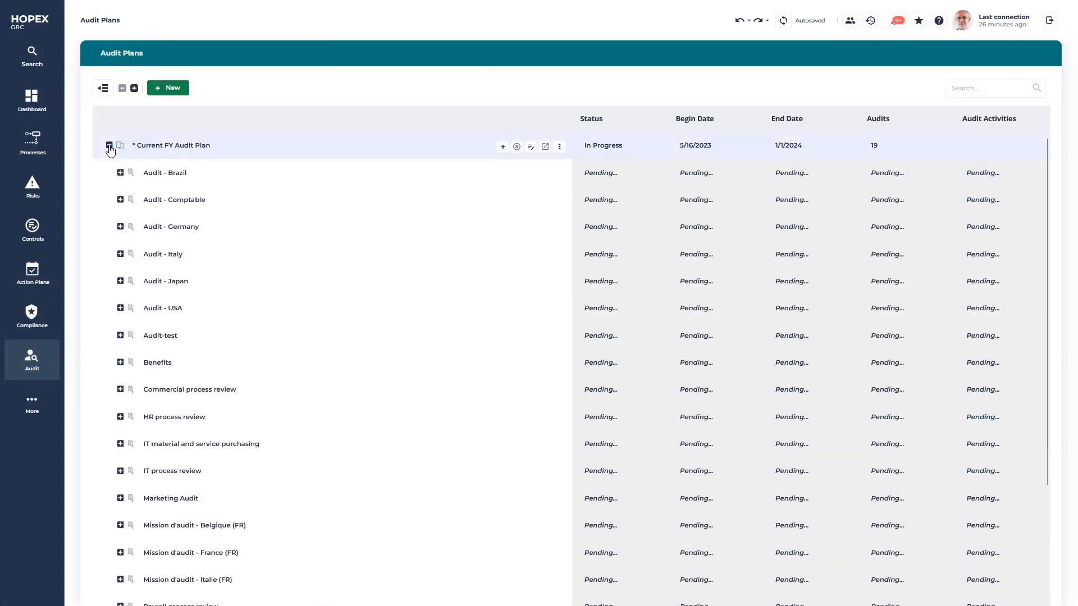
{"action": "left_click", "coordinate": [110, 146]}
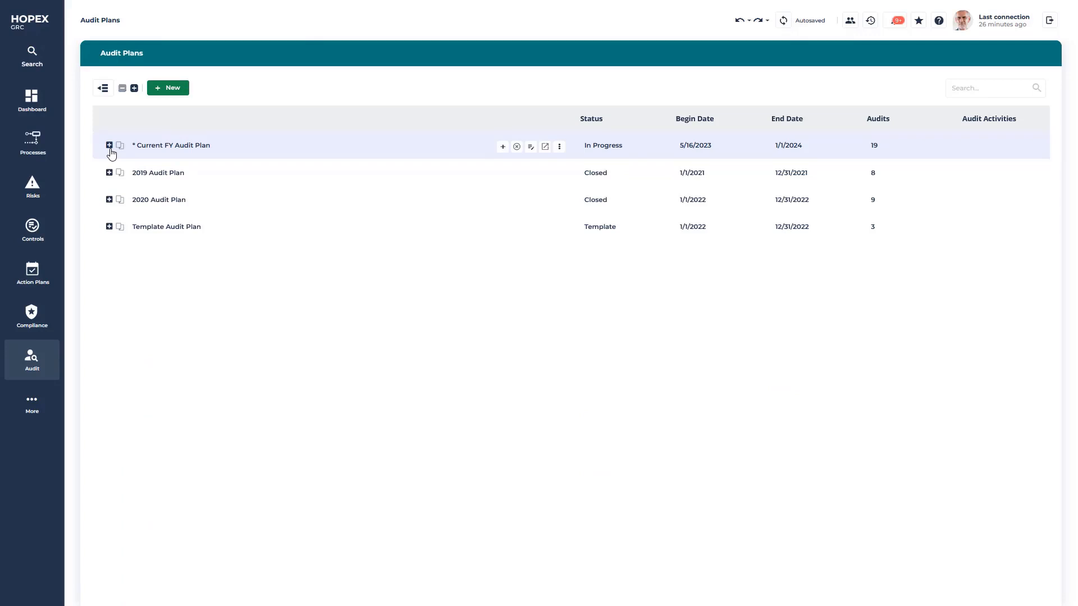
{"action": "left_click", "coordinate": [163, 148]}
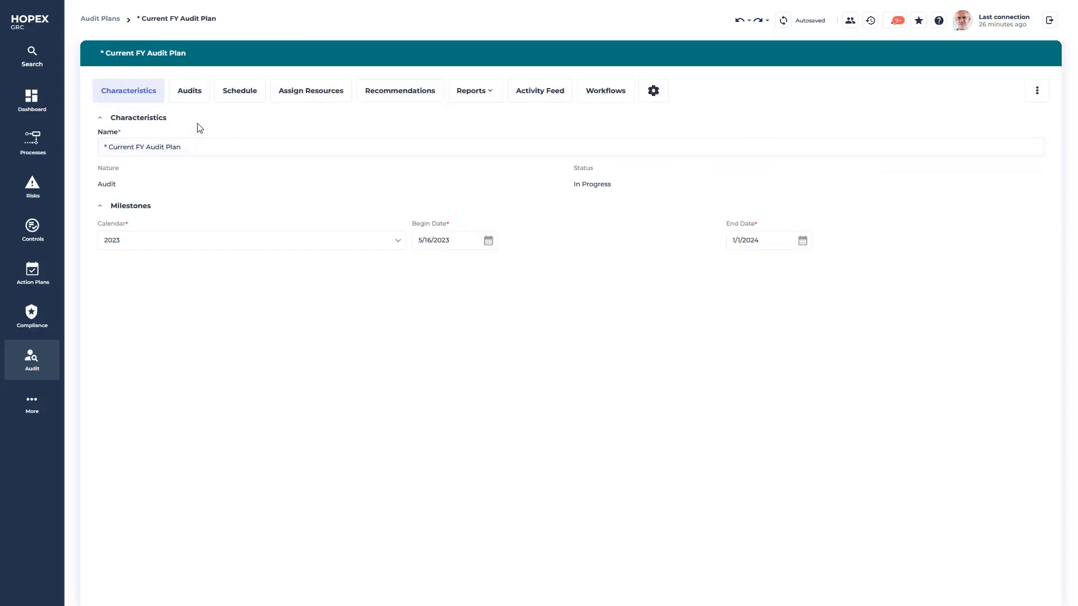
Review the full list of audits in the current plan, including their status, evaluation and lead auditor.
{"action": "left_click", "coordinate": [191, 92]}
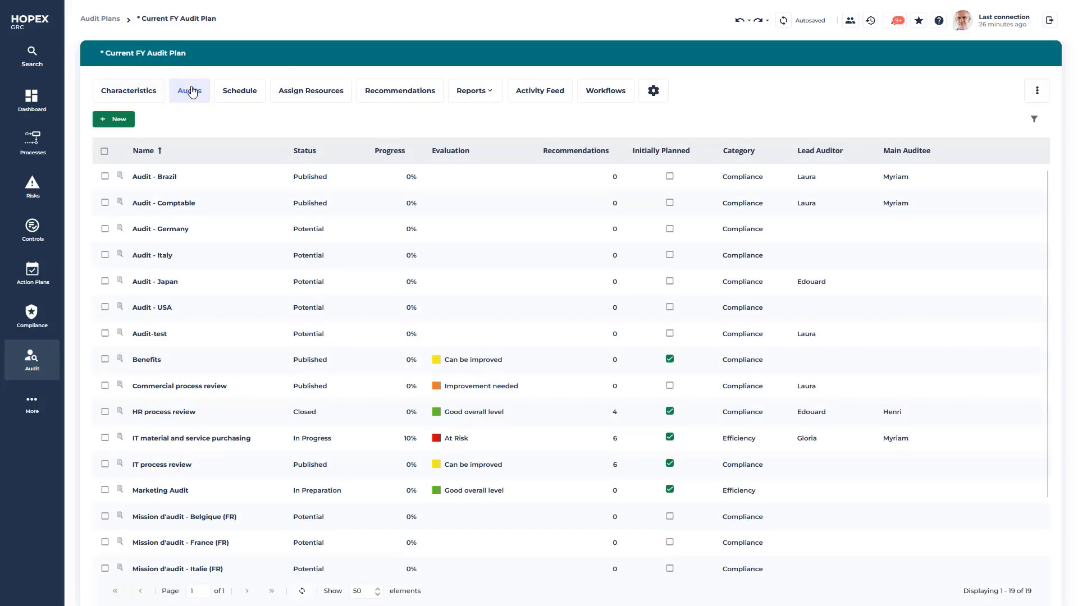
{"action": "scroll", "coordinate": [235, 247], "scroll_direction": "down", "scroll_amount": 3}
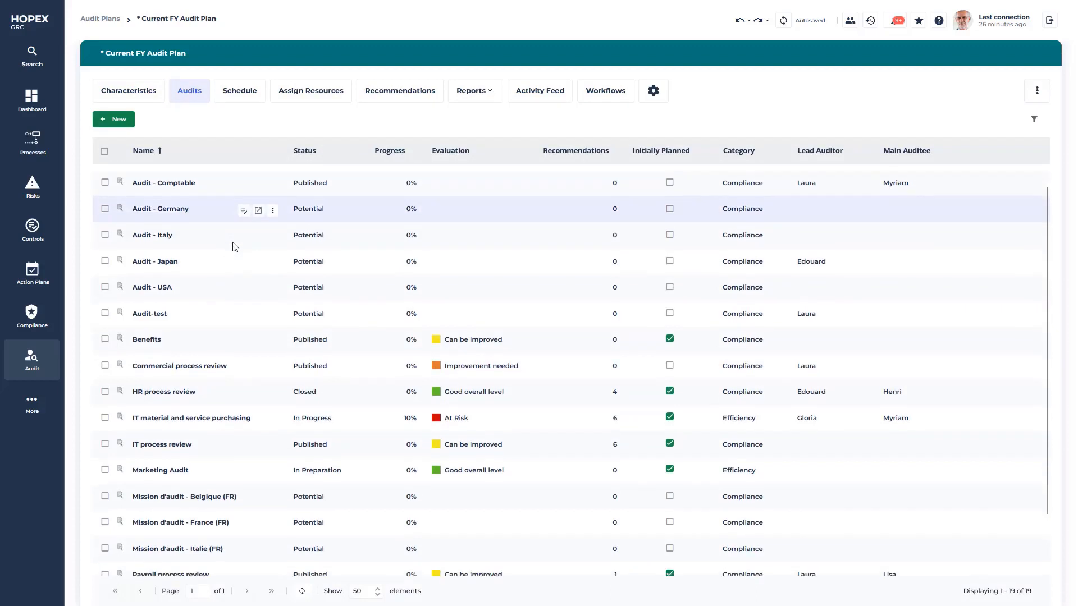
{"action": "scroll", "coordinate": [234, 247], "scroll_direction": "up", "scroll_amount": 1}
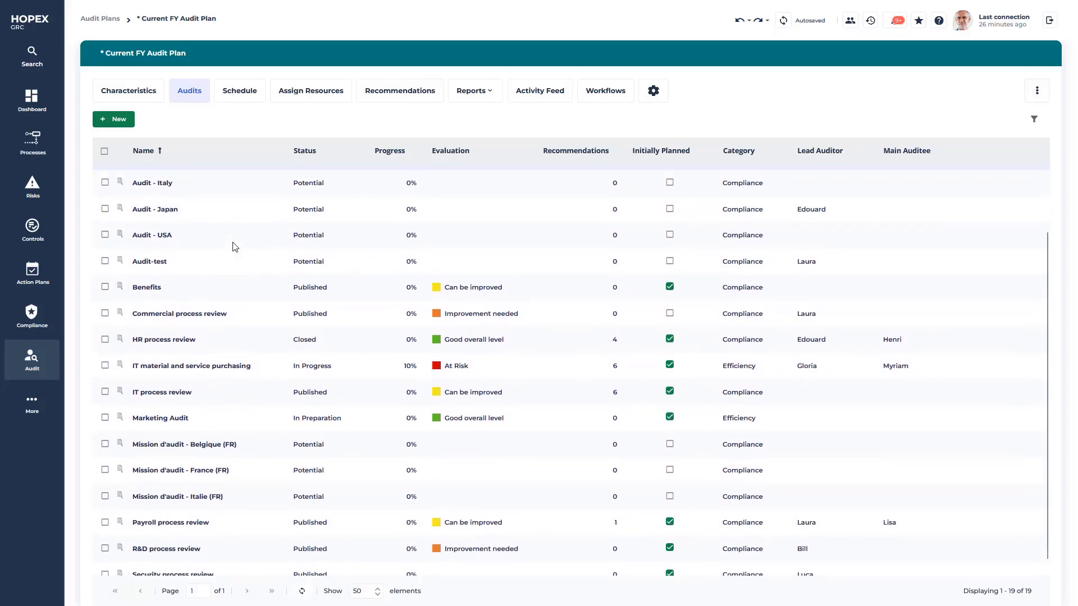
{"action": "scroll", "coordinate": [235, 247], "scroll_direction": "up", "scroll_amount": 3}
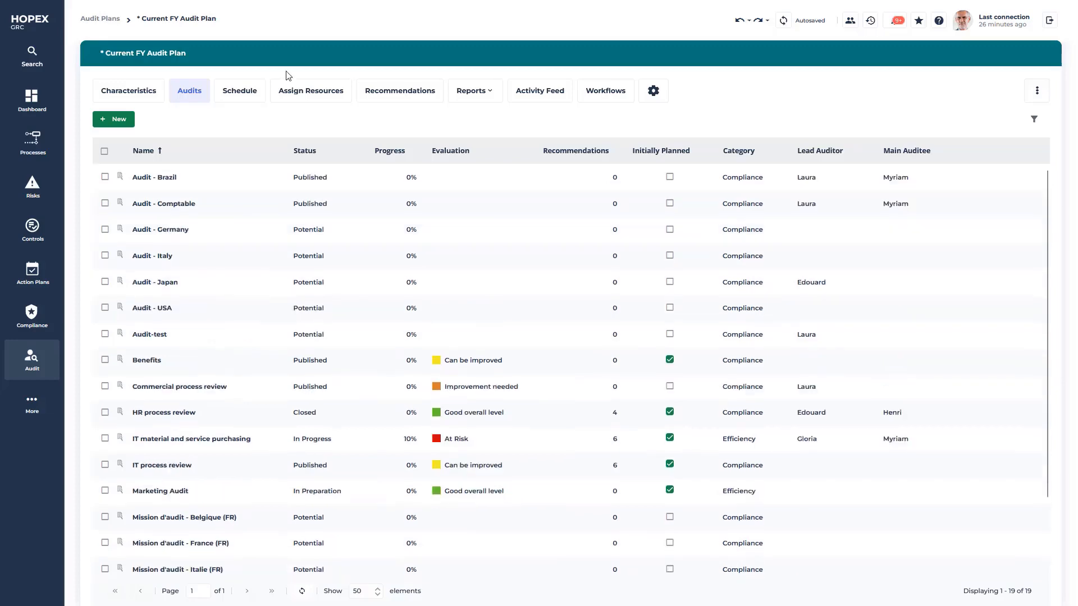
View the plan's schedule, set the calendar period to 2023 Quarter 1 and widen the timeline scale to 3 months.
{"action": "left_click", "coordinate": [244, 93]}
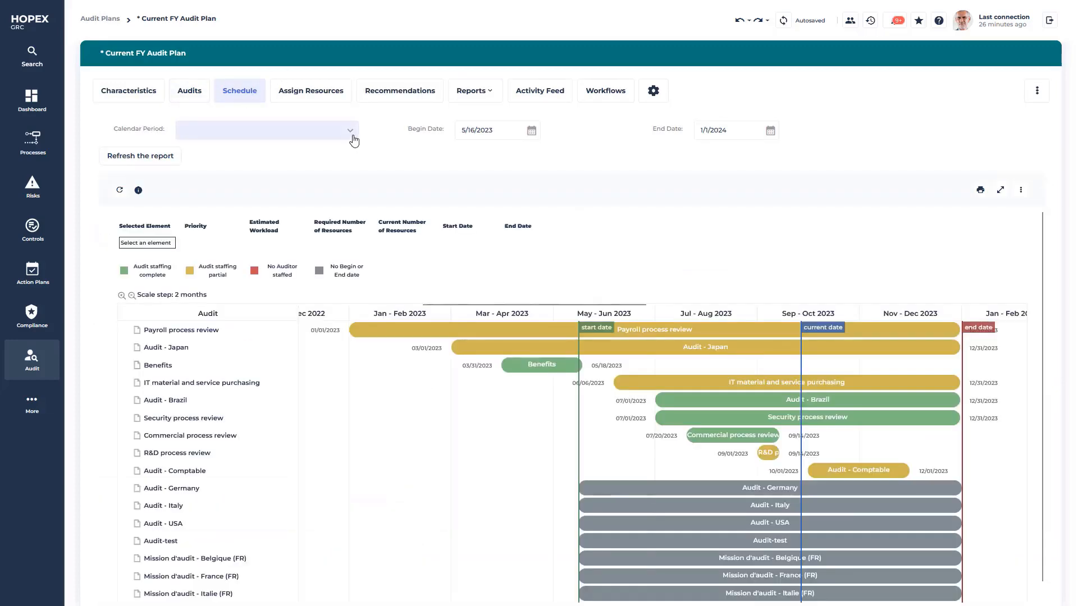
{"action": "left_click", "coordinate": [352, 135]}
{"action": "left_click", "coordinate": [342, 150]}
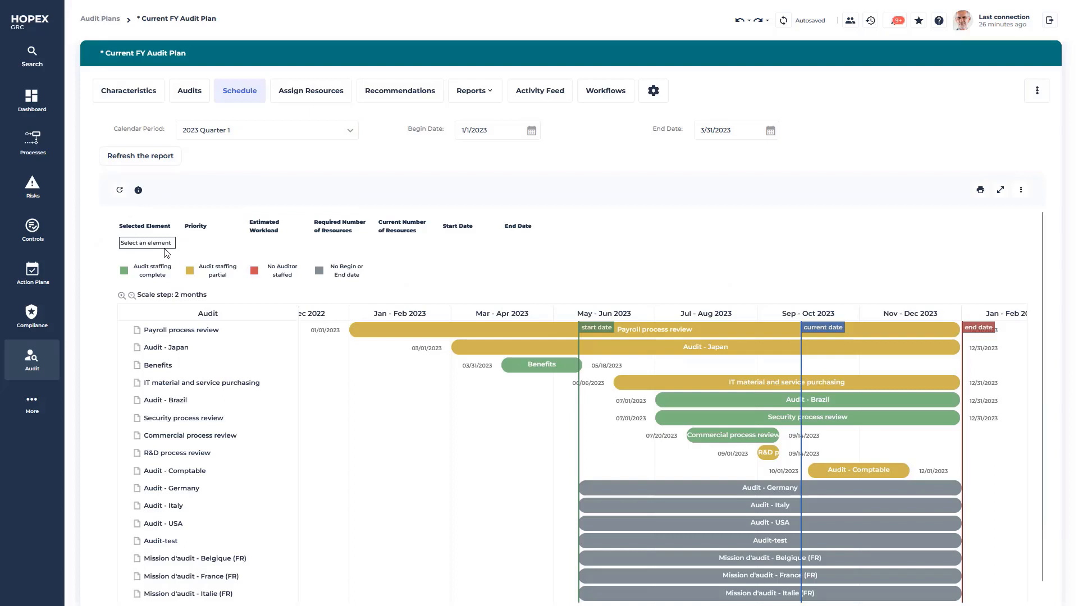
{"action": "left_click", "coordinate": [131, 296]}
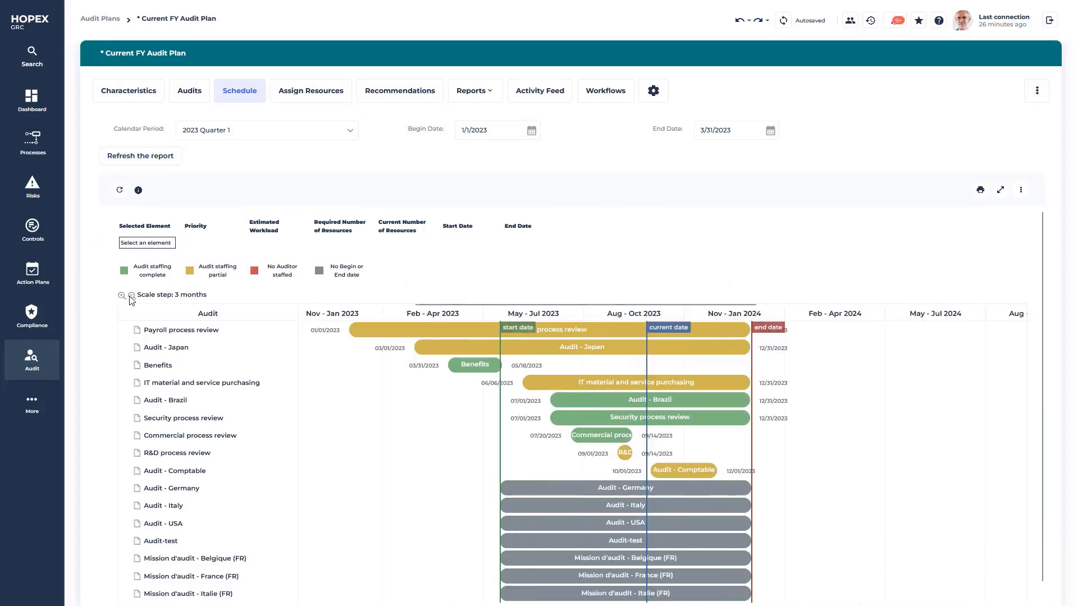
In the resource assignments for the IT material and service purchasing audit, select two more auditors to compare their skills.
{"action": "left_click", "coordinate": [314, 101]}
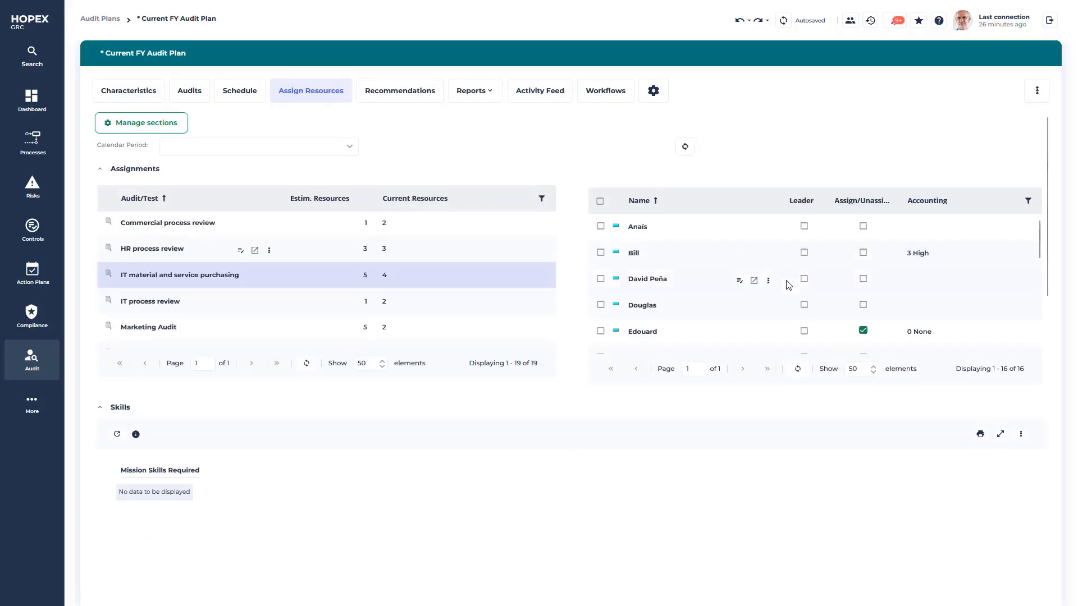
{"action": "scroll", "coordinate": [786, 284], "scroll_direction": "down", "scroll_amount": 3}
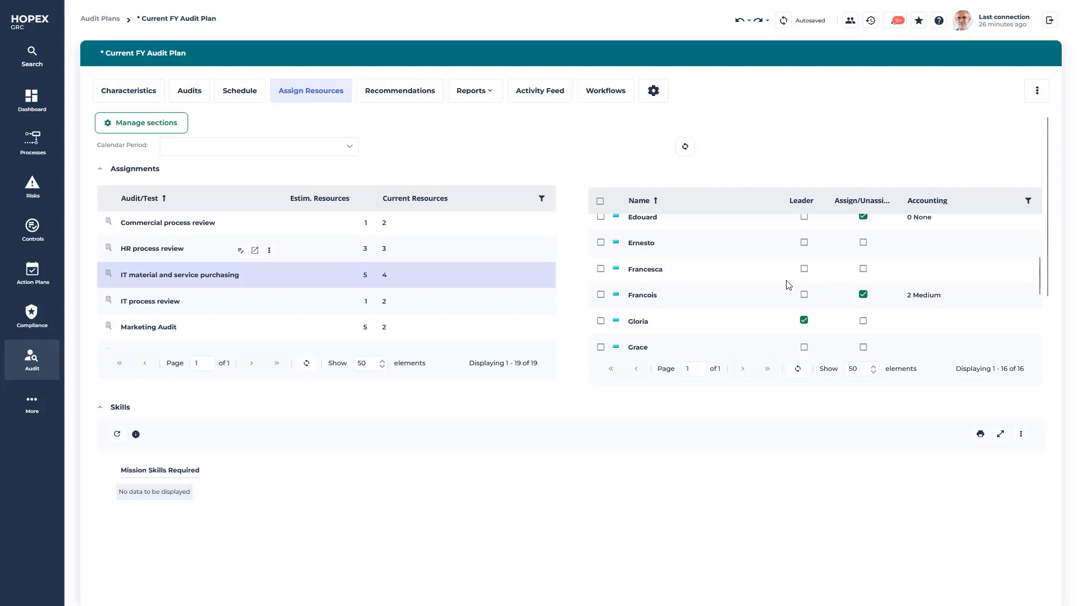
{"action": "scroll", "coordinate": [786, 284], "scroll_direction": "up", "scroll_amount": 3}
{"action": "left_click", "coordinate": [599, 252]}
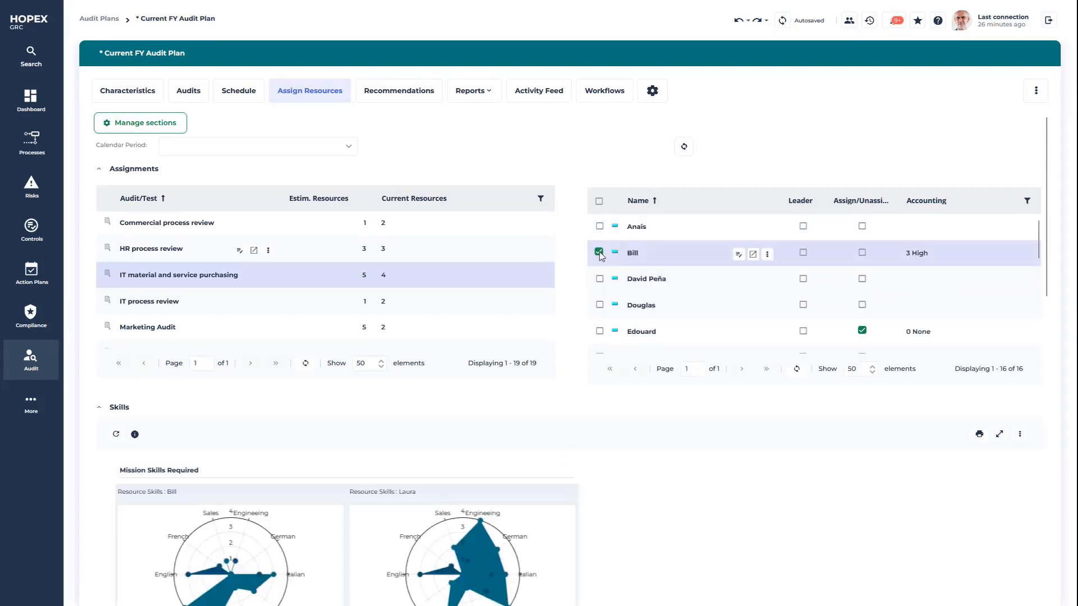
{"action": "left_click", "coordinate": [599, 331]}
Examine the auditors' skill charts, and expand the first two auditors' missions in the availability Gantt chart.
{"action": "scroll", "coordinate": [560, 432], "scroll_direction": "down", "scroll_amount": 5}
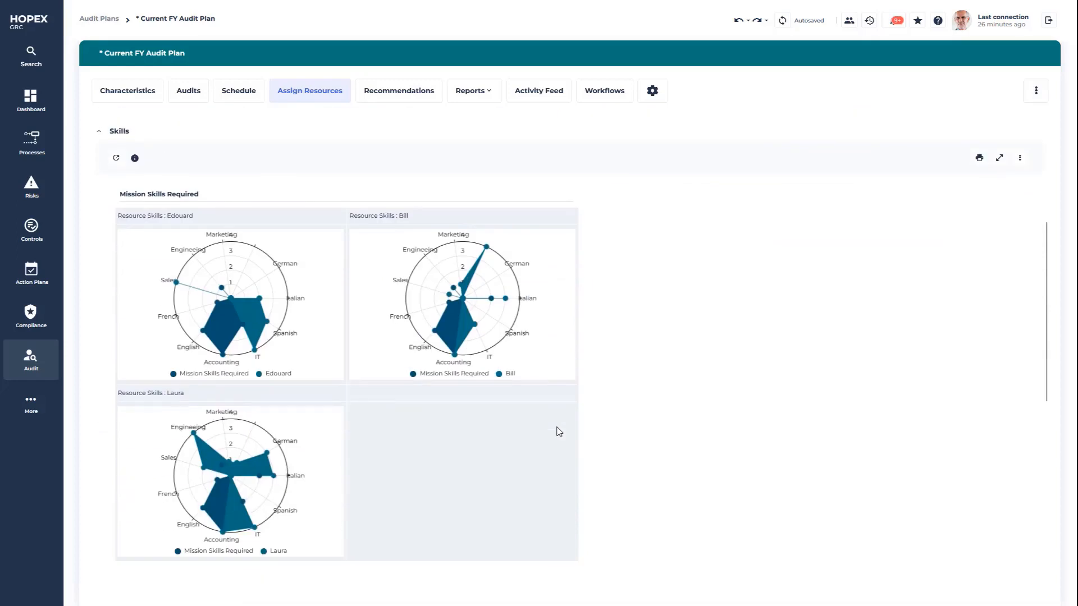
{"action": "scroll", "coordinate": [559, 432], "scroll_direction": "down", "scroll_amount": 1}
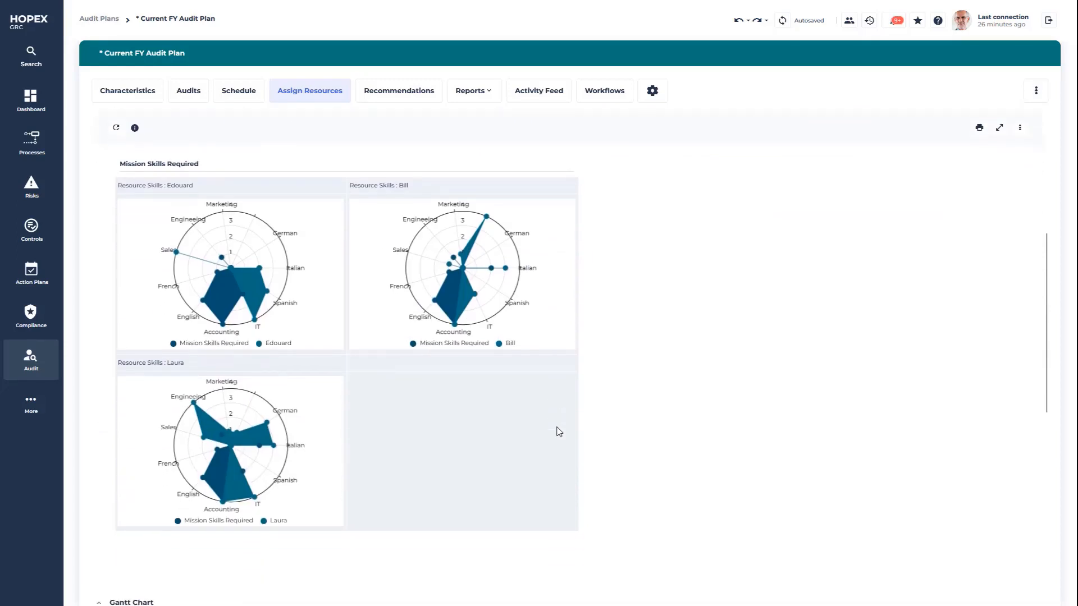
{"action": "scroll", "coordinate": [559, 432], "scroll_direction": "down", "scroll_amount": 5}
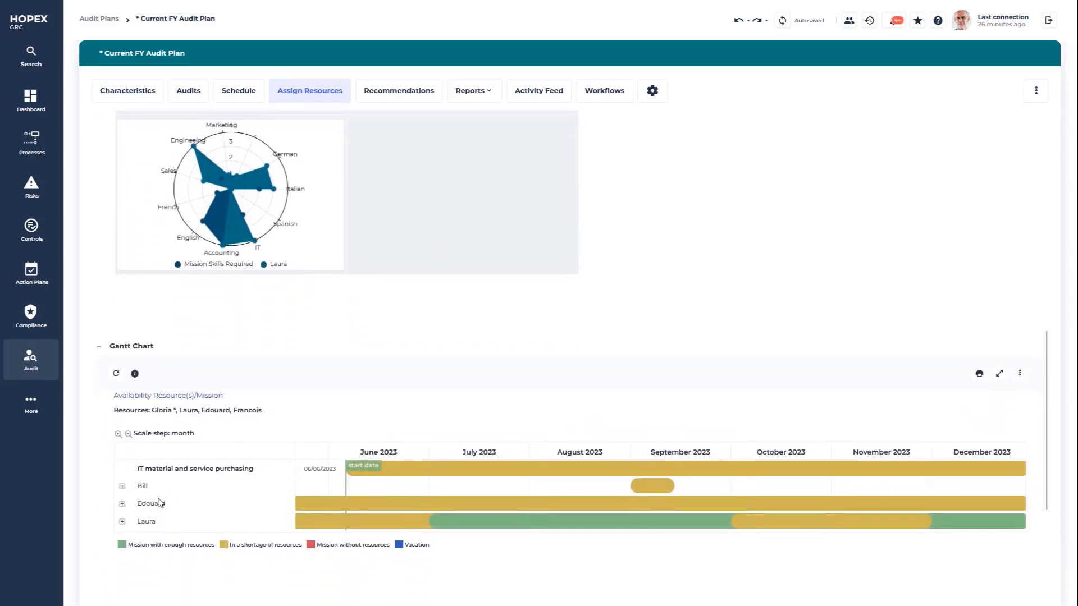
{"action": "left_click", "coordinate": [122, 488]}
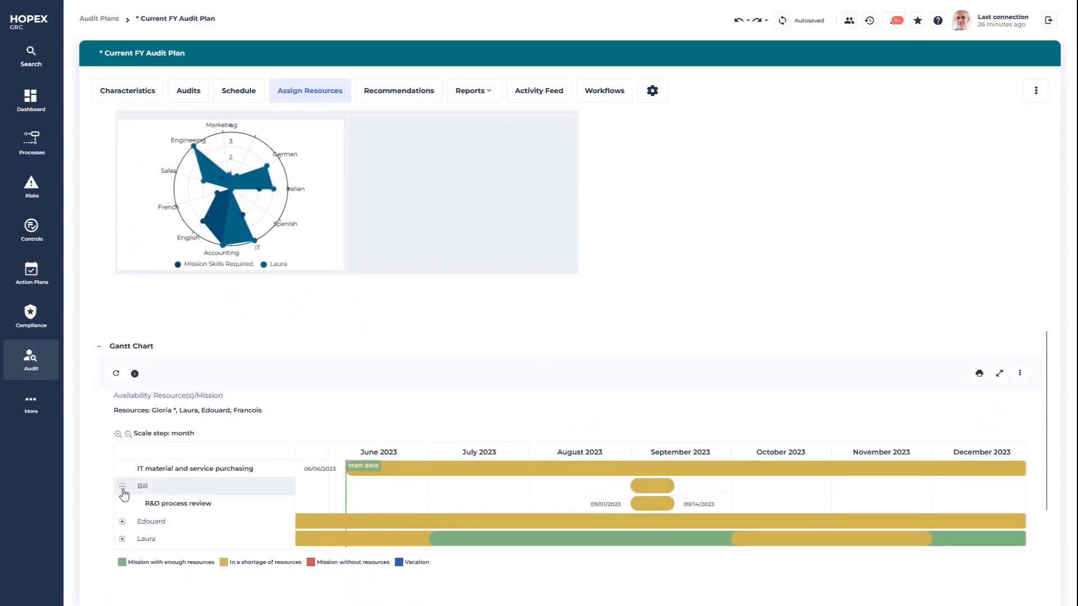
{"action": "left_click", "coordinate": [122, 522]}
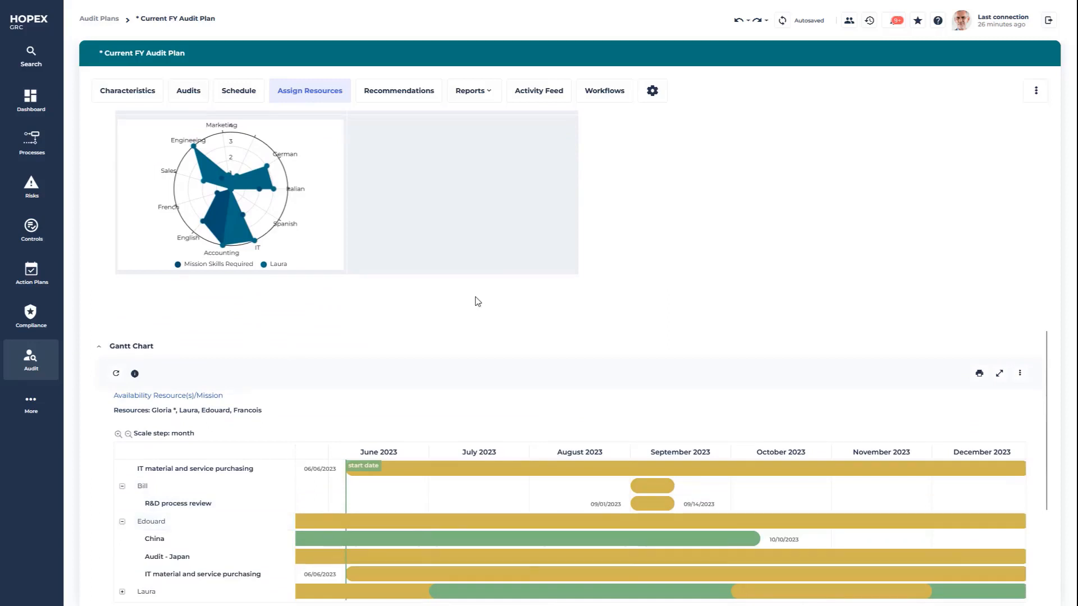
Review the plan's recommendations and display its Overview report.
{"action": "left_click", "coordinate": [419, 100]}
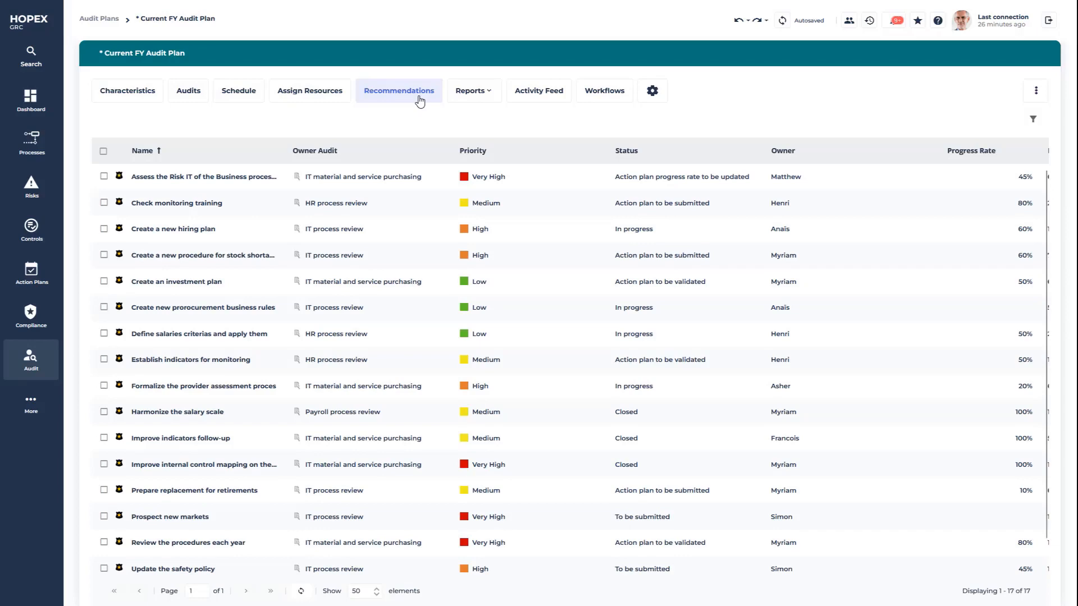
{"action": "left_click", "coordinate": [487, 97]}
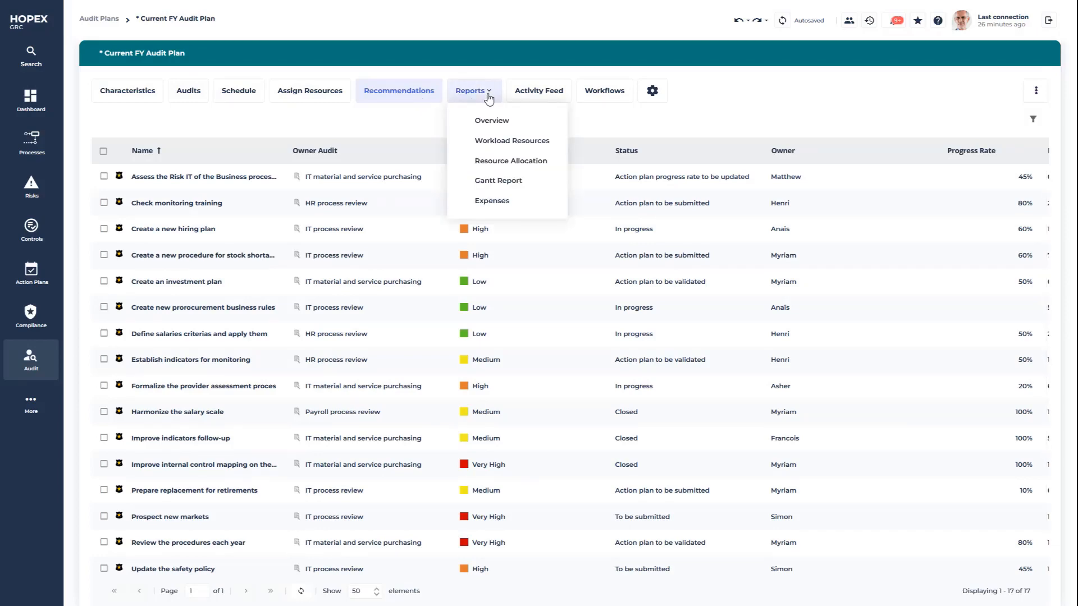
{"action": "left_click", "coordinate": [492, 121]}
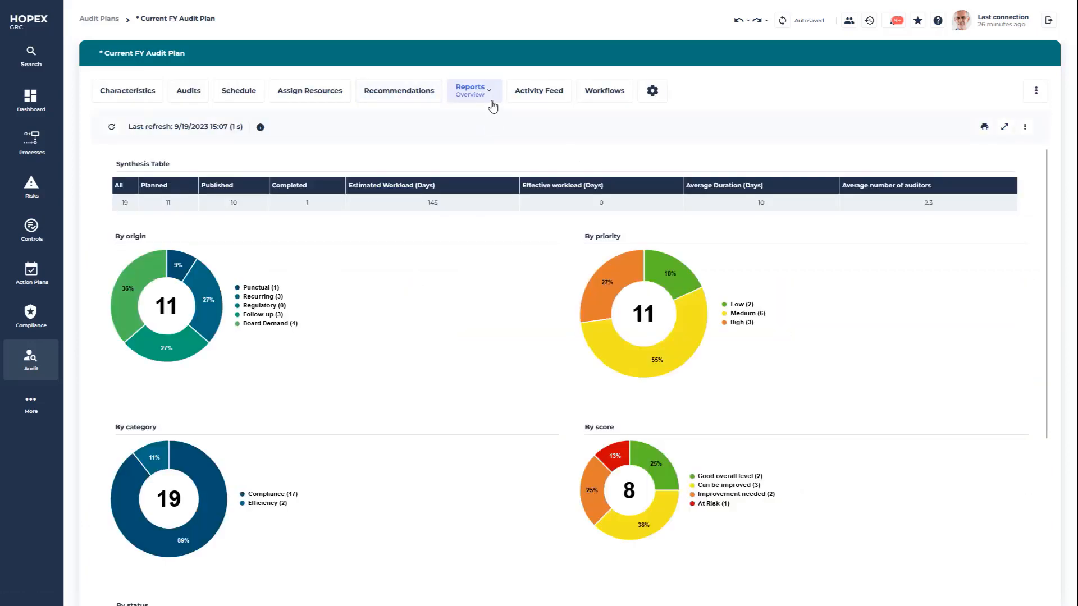
Display the plan's Workload Resources report, followed by its Resource Allocation report.
{"action": "left_click", "coordinate": [492, 101]}
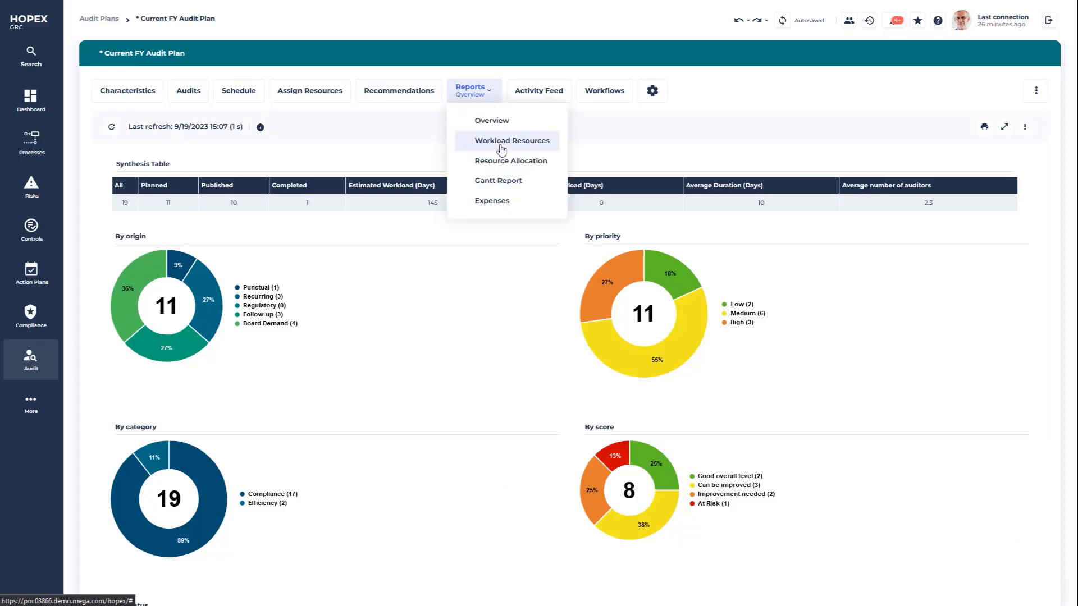
{"action": "left_click", "coordinate": [501, 144]}
{"action": "left_click", "coordinate": [494, 92]}
{"action": "left_click", "coordinate": [502, 162]}
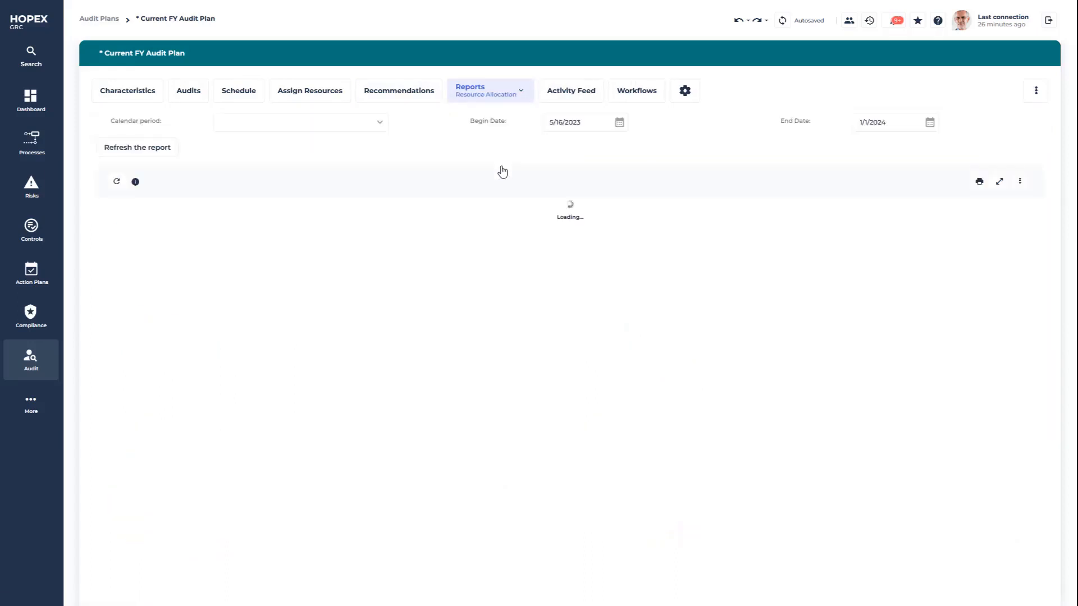
Display the Gantt Report and expand the Payroll process review, HR process review, Benefits, and IT material and service purchasing missions.
{"action": "left_click", "coordinate": [488, 90]}
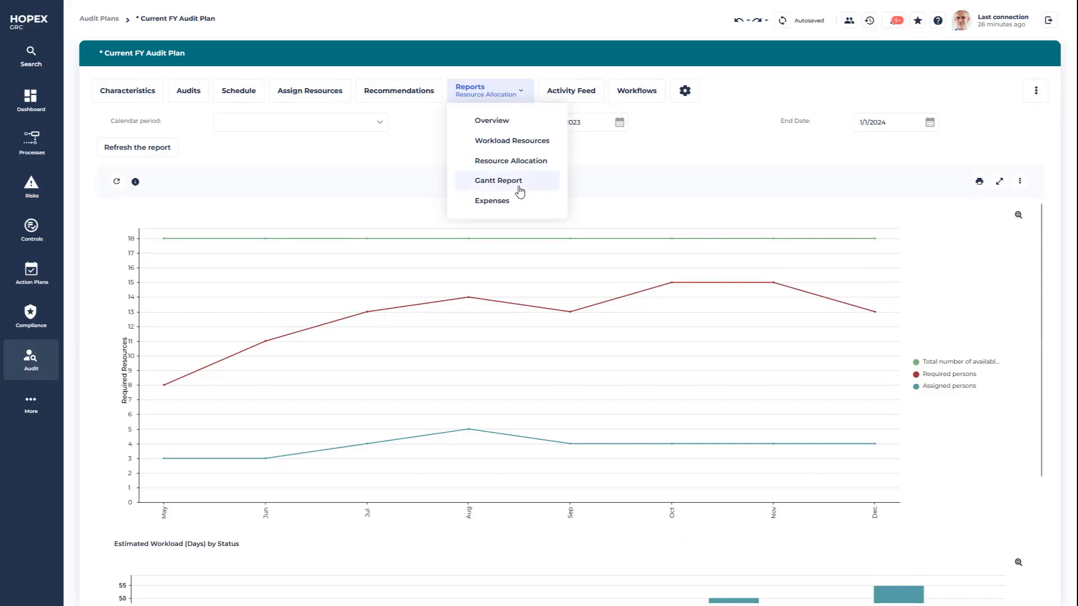
{"action": "left_click", "coordinate": [520, 192]}
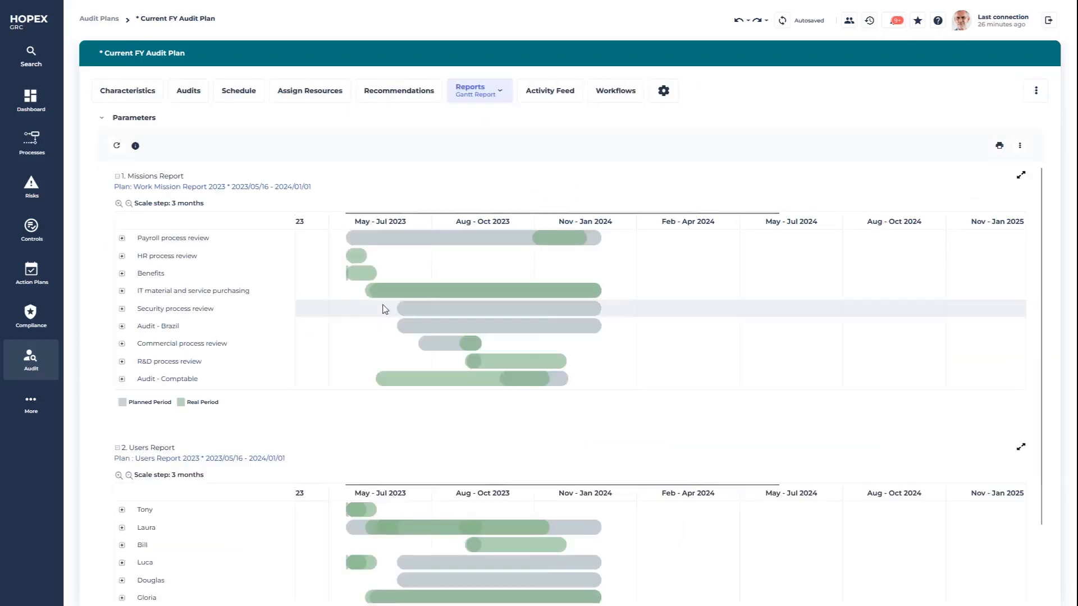
{"action": "left_click", "coordinate": [122, 238]}
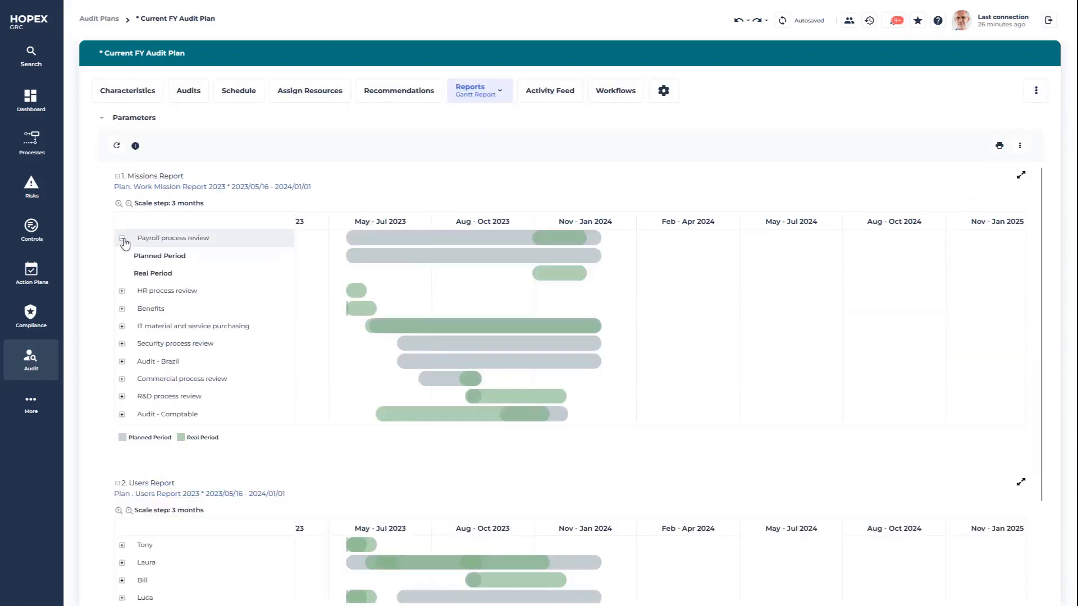
{"action": "left_click", "coordinate": [121, 291]}
{"action": "left_click", "coordinate": [122, 326]}
{"action": "left_click", "coordinate": [122, 379]}
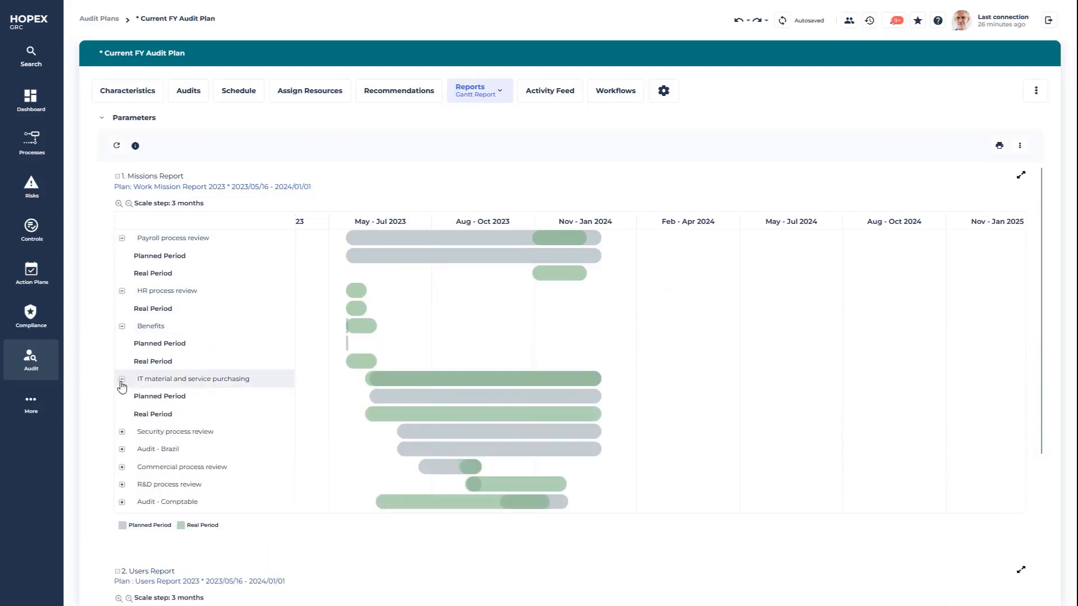
{"action": "scroll", "coordinate": [122, 388], "scroll_direction": "down", "scroll_amount": 3}
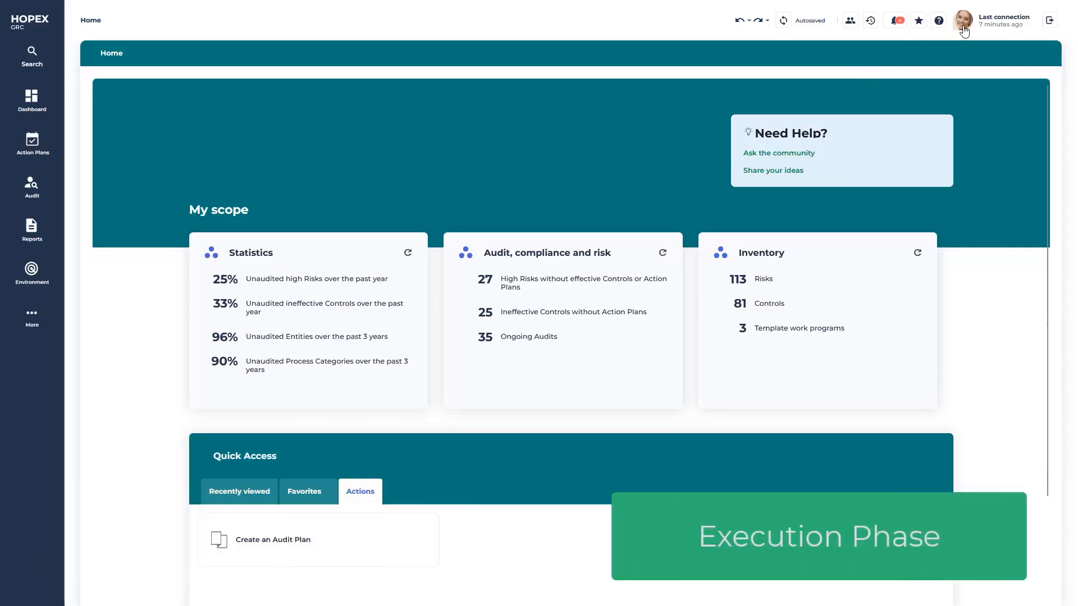
Show the account details and profile of the signed-in auditor.
{"action": "left_click", "coordinate": [962, 21]}
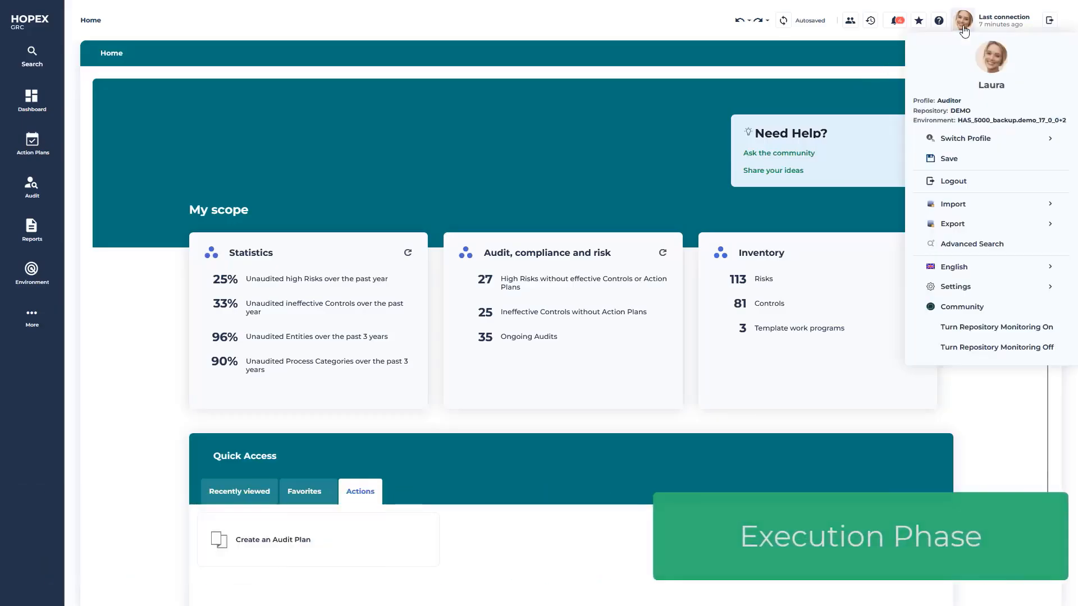
Close the account details and display the auditor's work program in the audit execution area.
{"action": "left_click", "coordinate": [666, 187]}
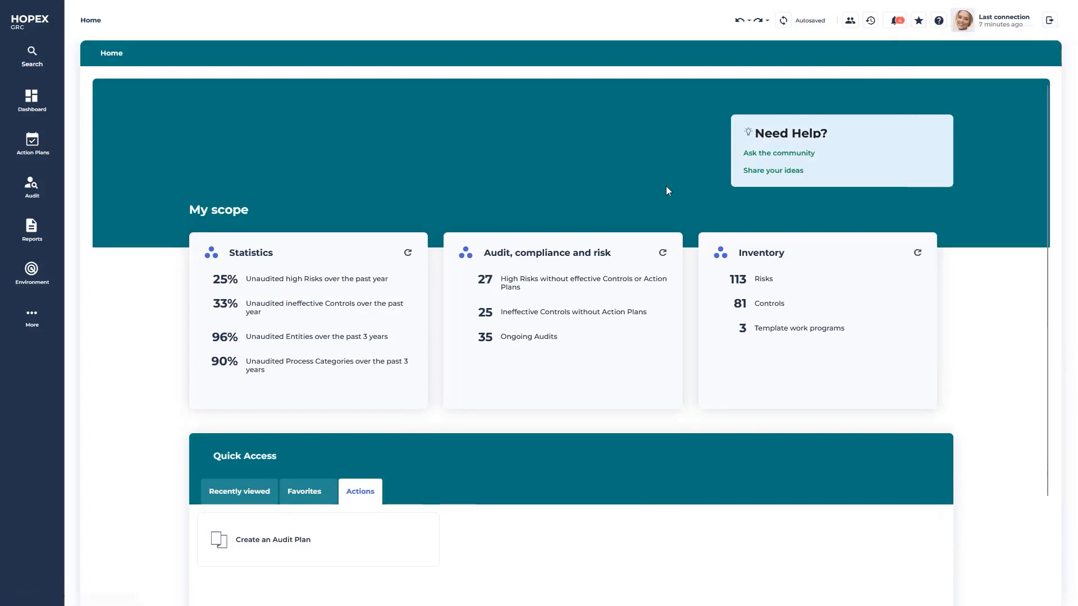
{"action": "left_click", "coordinate": [39, 183]}
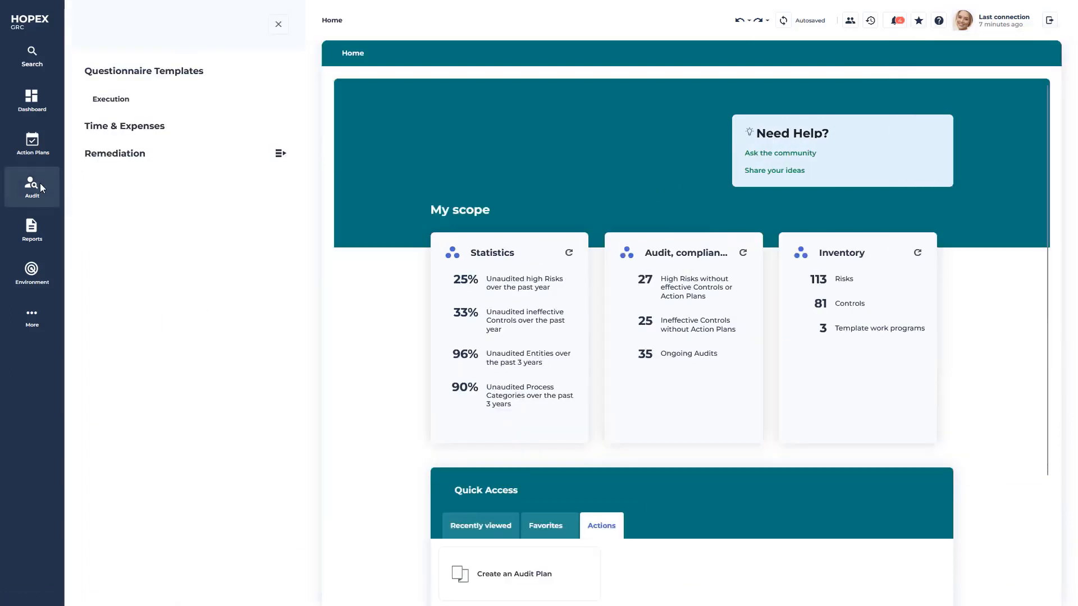
{"action": "left_click", "coordinate": [135, 157]}
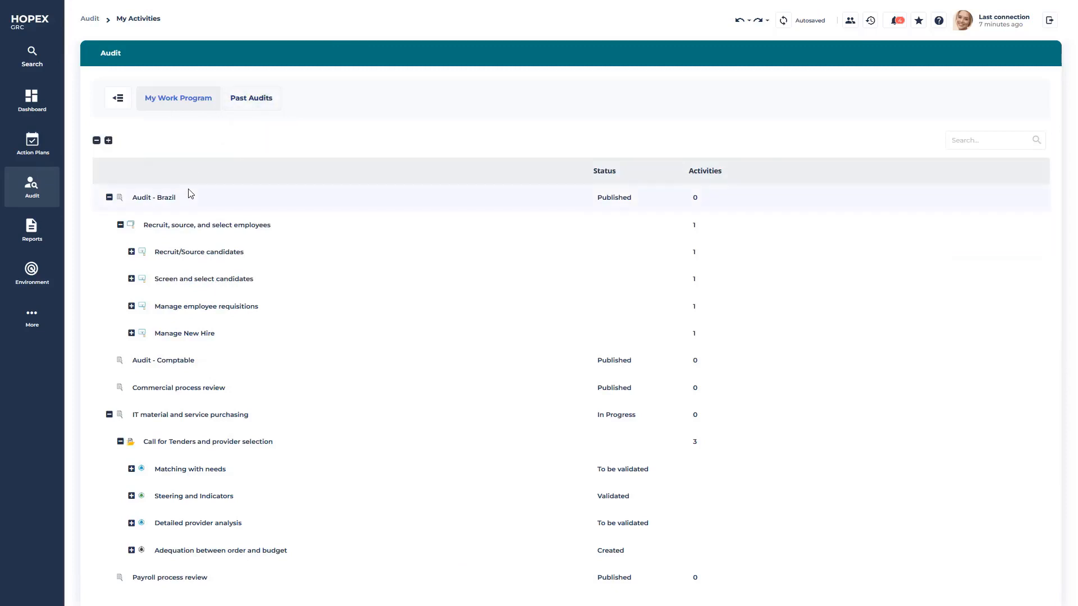
Look over the work program generation options for Audit - Brazil, then collapse that audit.
{"action": "right_click", "coordinate": [174, 206]}
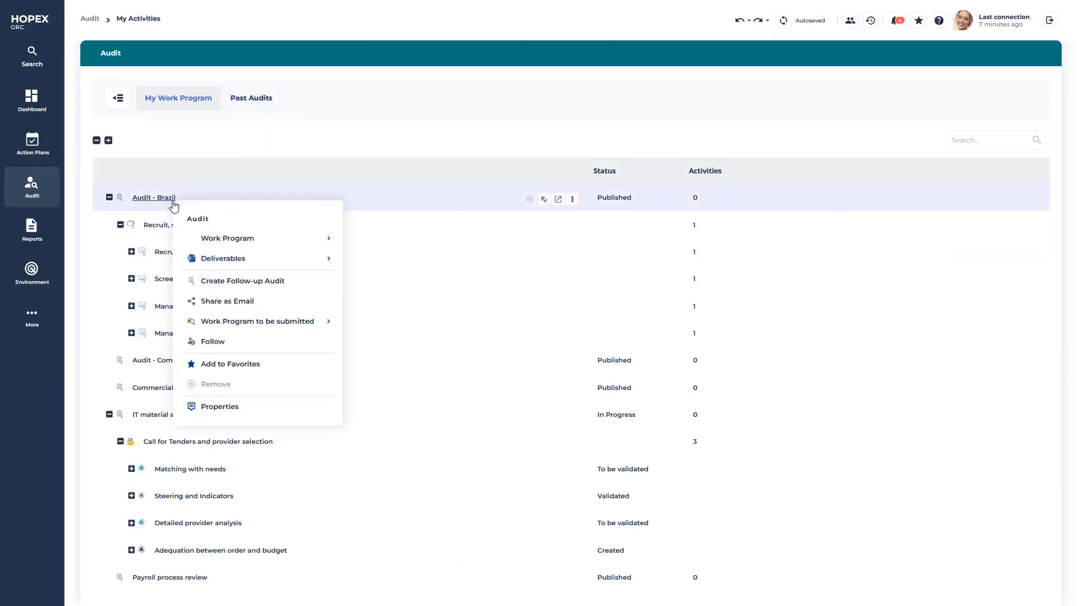
{"action": "mouse_move", "coordinate": [267, 238]}
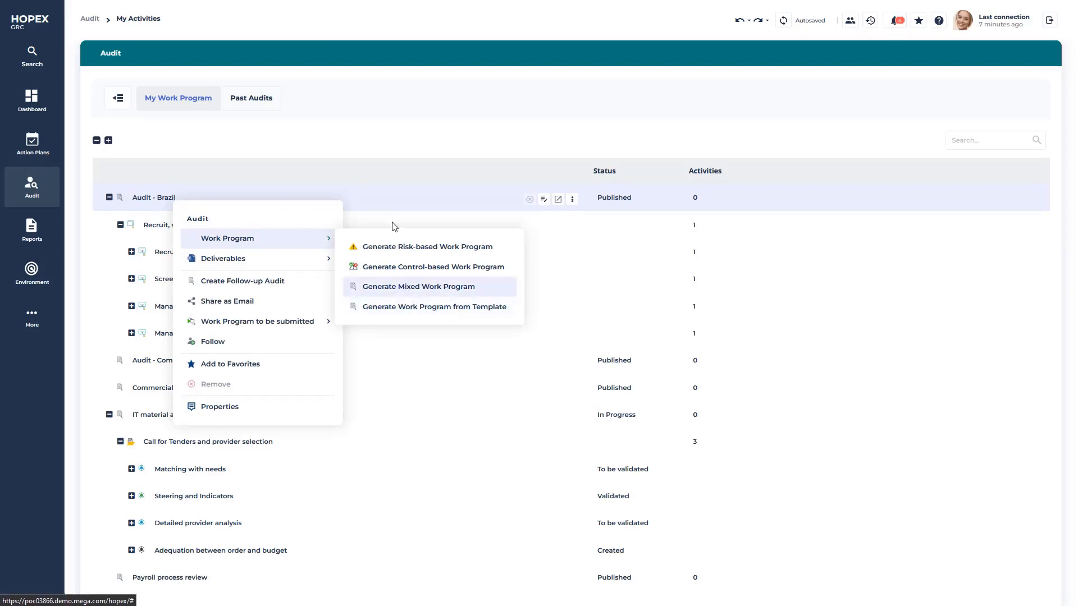
{"action": "left_click", "coordinate": [364, 201]}
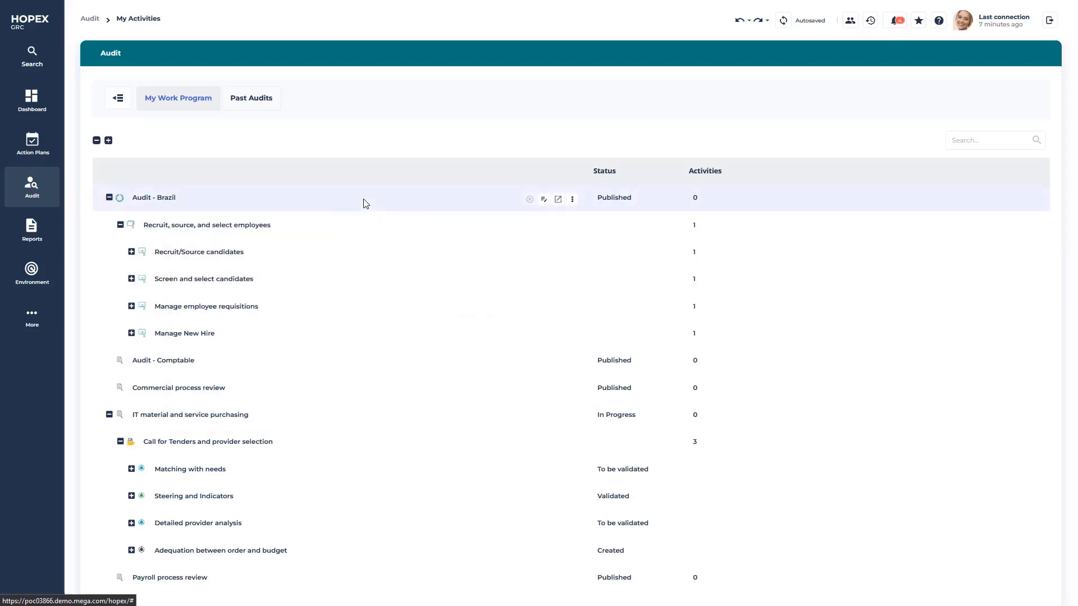
{"action": "left_click", "coordinate": [109, 199]}
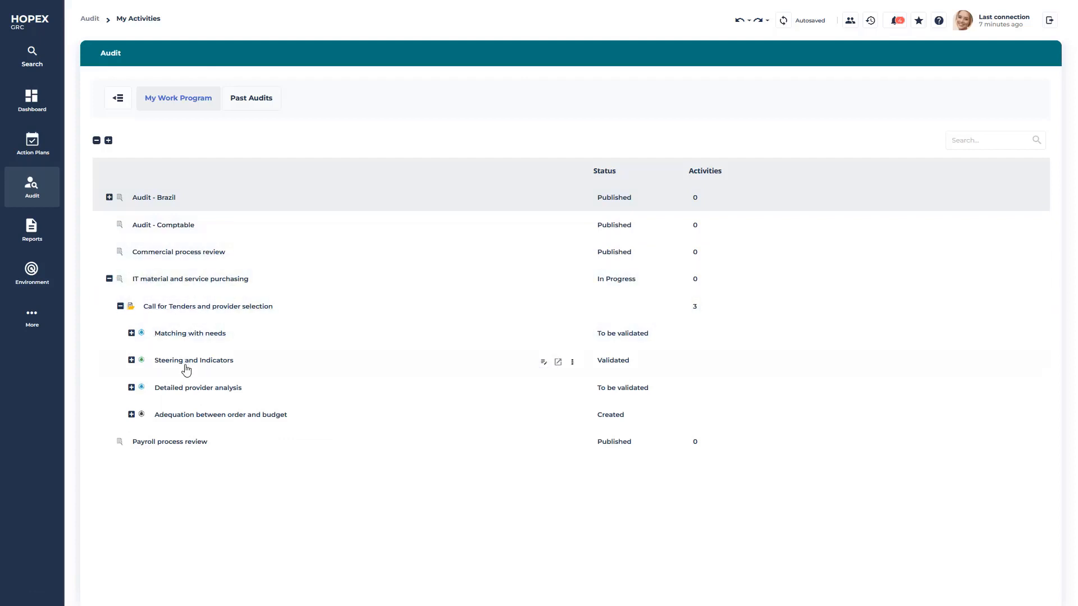
Start a finding named "finding 1" of type Strength under the Adequation between order and budget activity.
{"action": "right_click", "coordinate": [195, 420]}
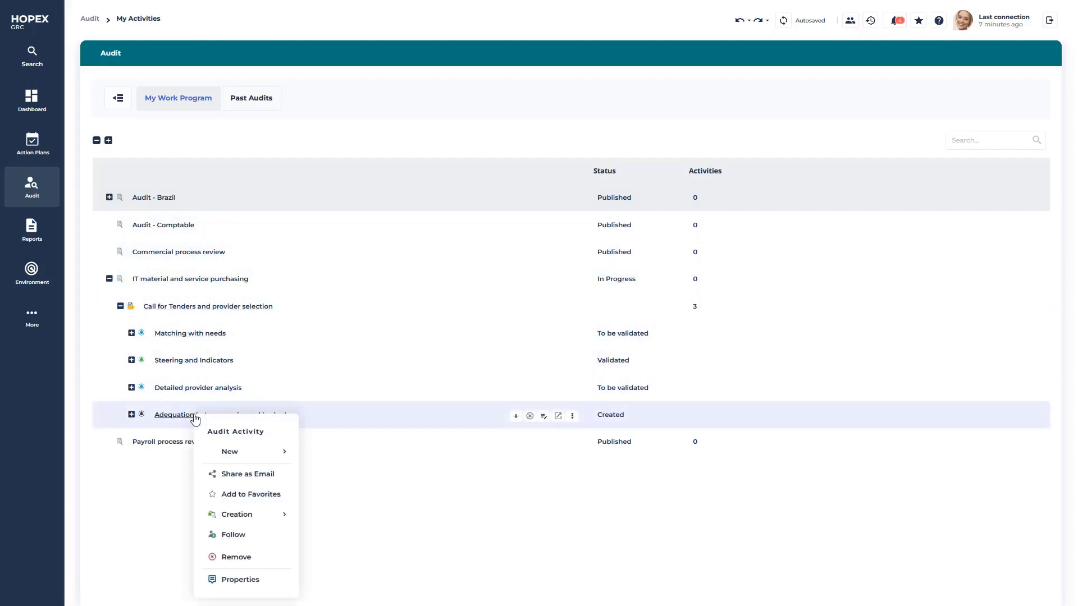
{"action": "mouse_move", "coordinate": [244, 457]}
{"action": "left_click", "coordinate": [337, 466]}
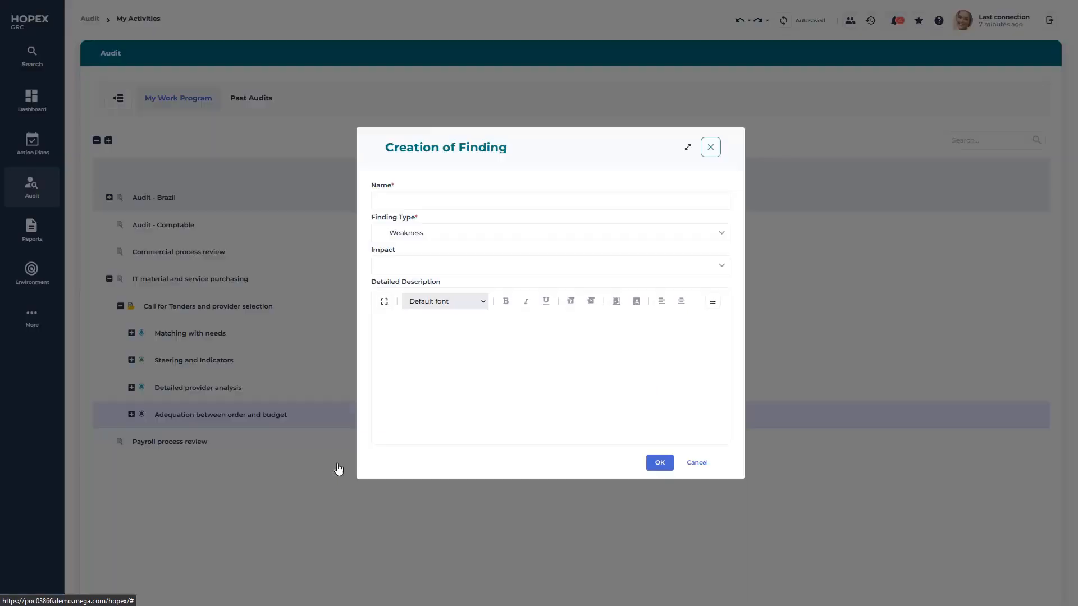
{"action": "type", "text": "finding 1"}
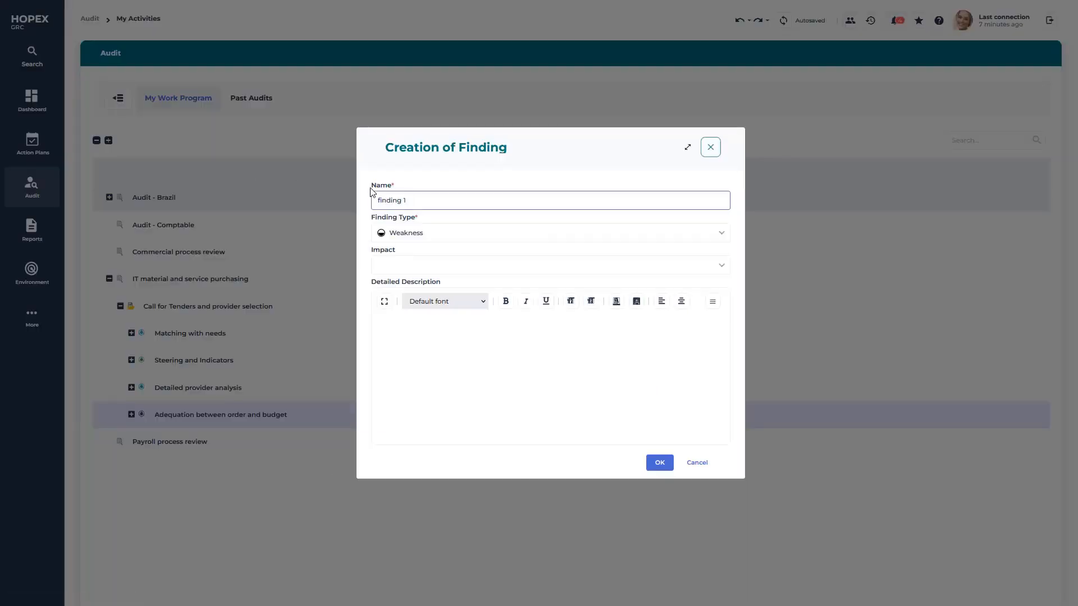
{"action": "left_click", "coordinate": [722, 233]}
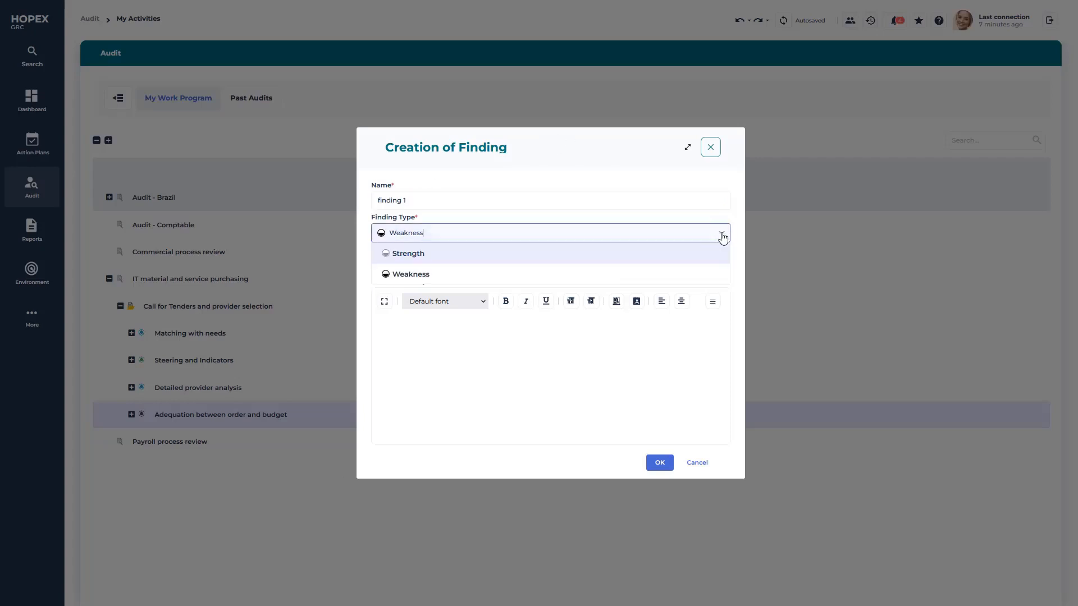
{"action": "left_click", "coordinate": [653, 257]}
Set the finding's impact to High, enter a detailed description beginning "Presence and preciseness of budget", and create the finding.
{"action": "left_click", "coordinate": [708, 271]}
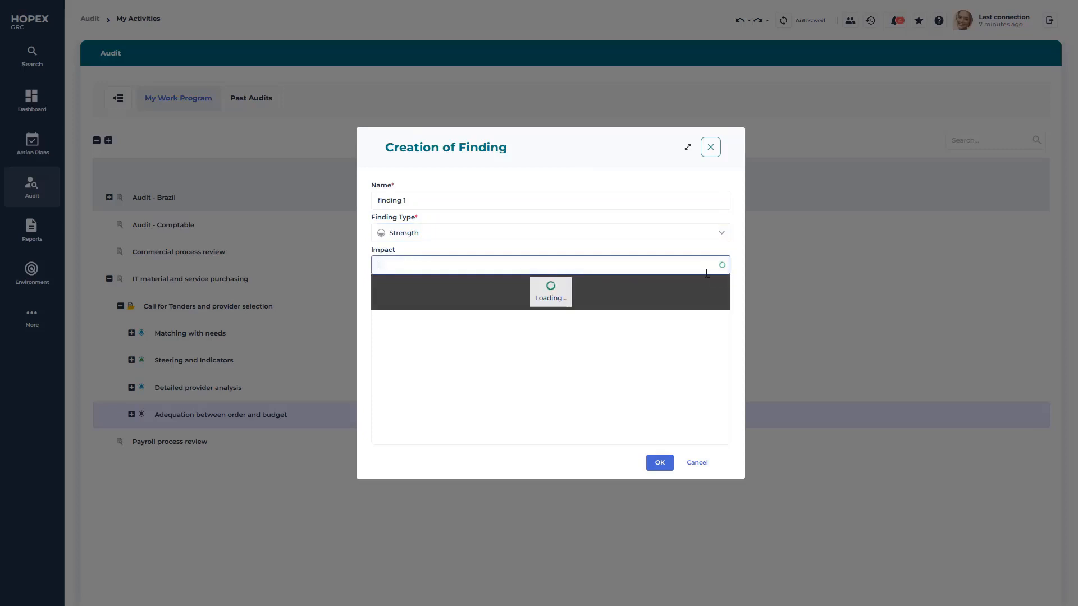
{"action": "left_click", "coordinate": [546, 315]}
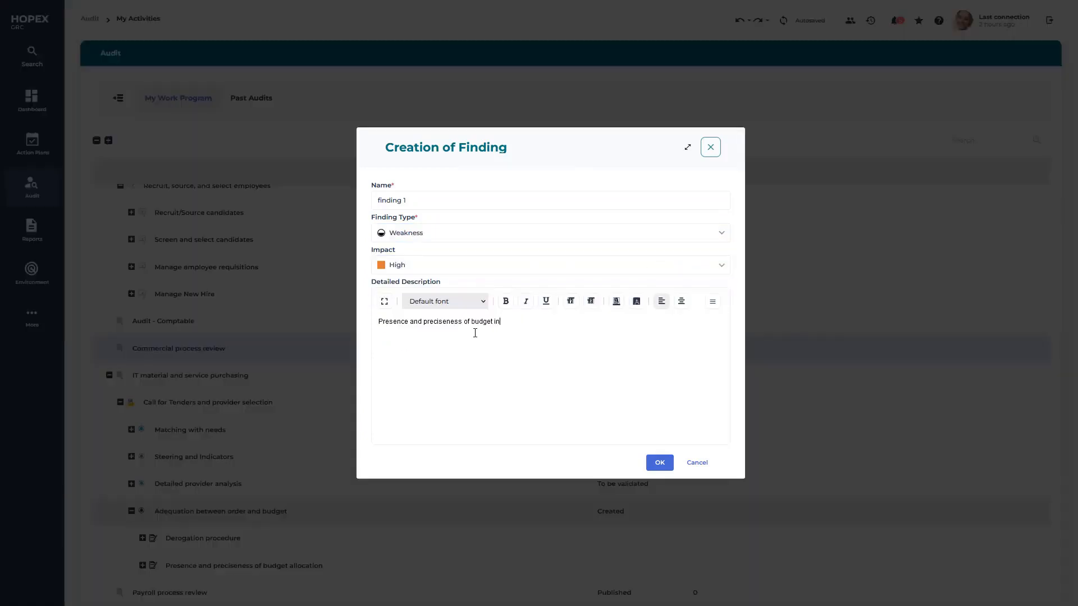
{"action": "type", "text": "ation"}
{"action": "left_click", "coordinate": [650, 467]}
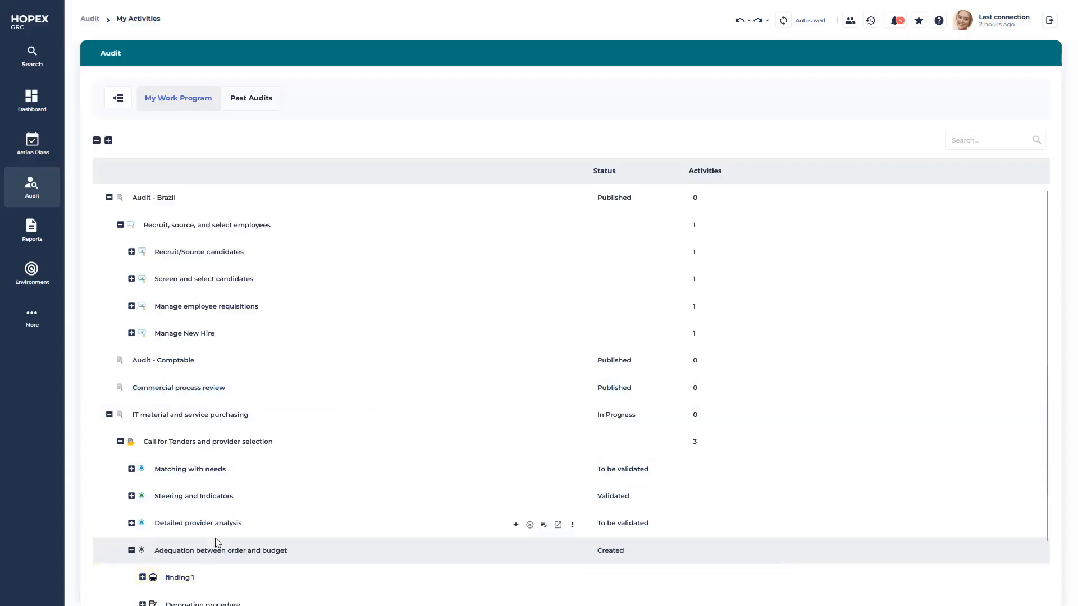
Start a recommendation under finding 1 named "Recommendation 1" with High priority.
{"action": "scroll", "coordinate": [219, 541], "scroll_direction": "down", "scroll_amount": 1}
{"action": "right_click", "coordinate": [181, 512]}
{"action": "mouse_move", "coordinate": [230, 480]}
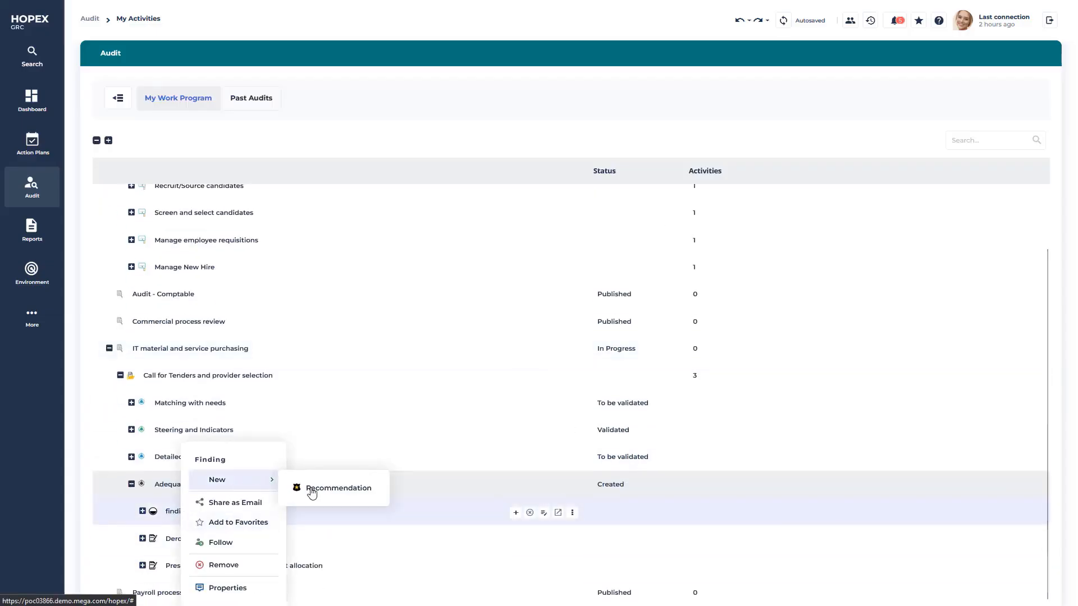
{"action": "left_click", "coordinate": [313, 492]}
{"action": "type", "text": "Reco"}
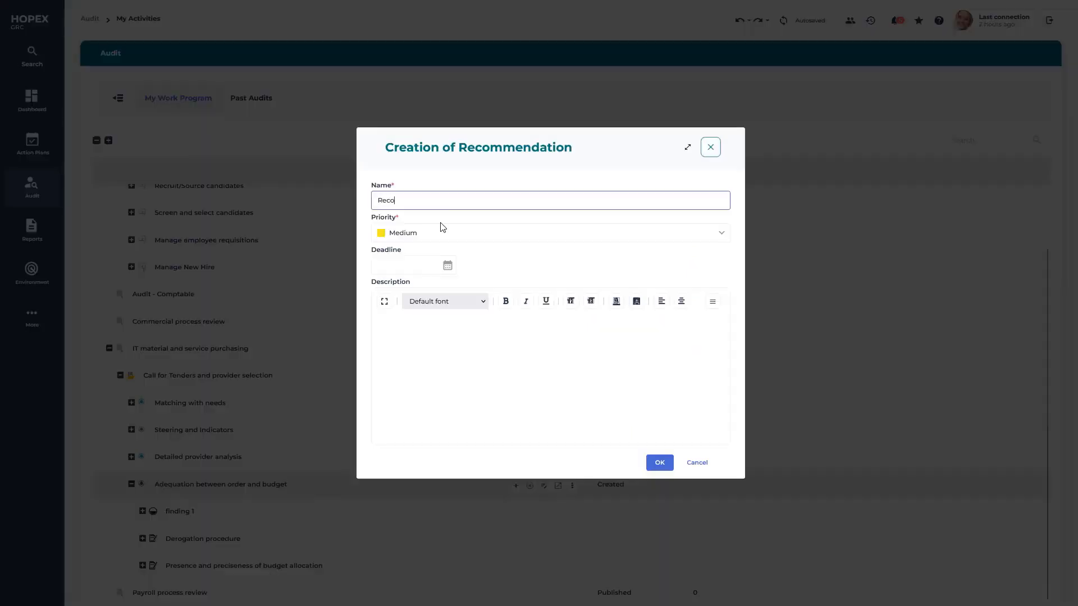
{"action": "type", "text": "mmendation 1"}
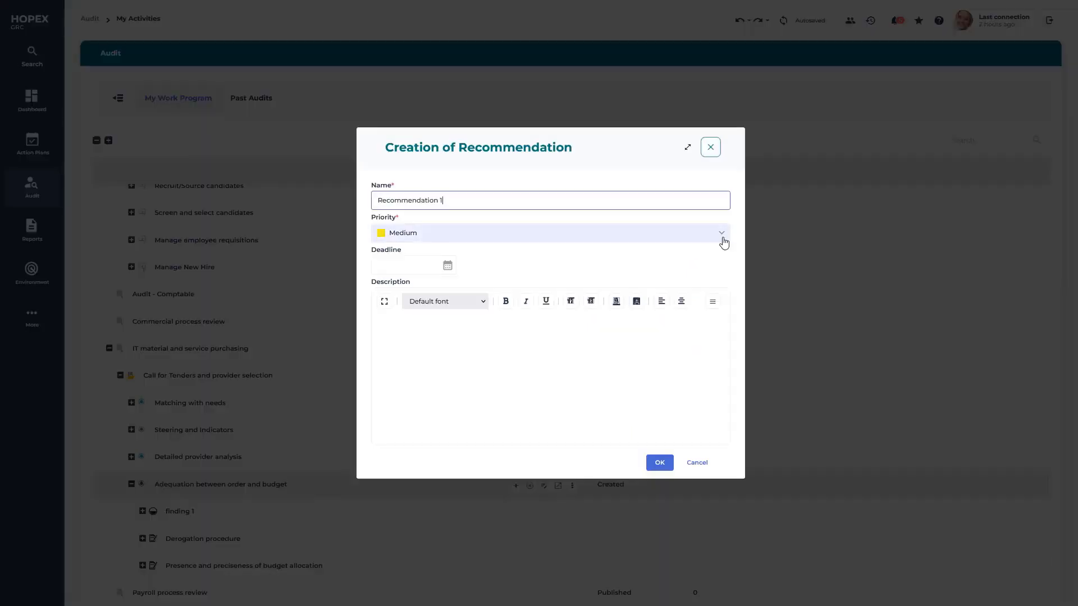
{"action": "left_click", "coordinate": [722, 239]}
{"action": "left_click", "coordinate": [632, 297]}
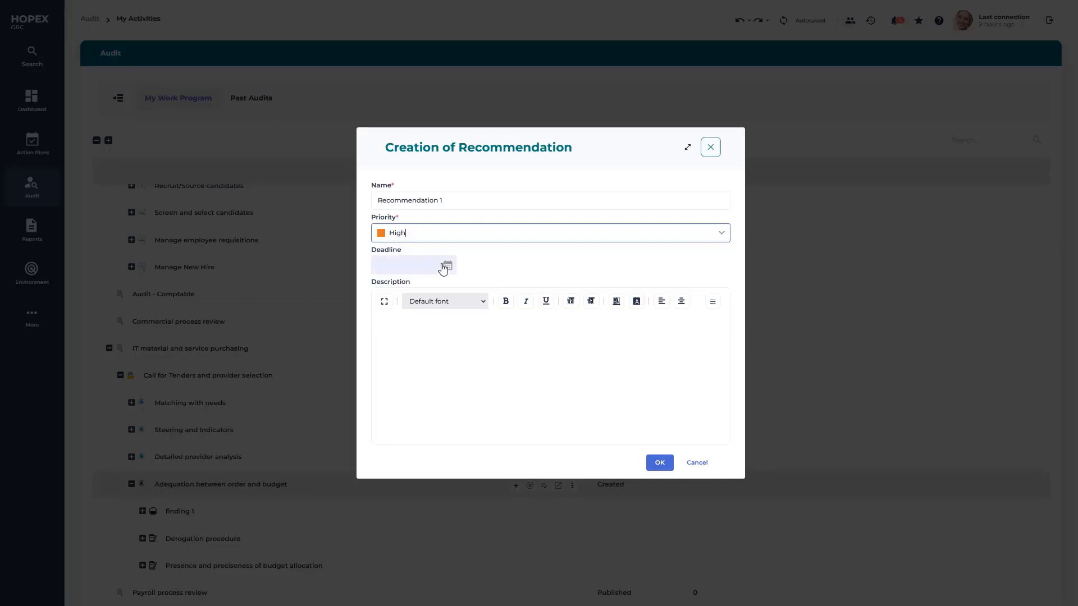
Set the recommendation's deadline to 12/31/2023 and enter a description beginning "Reduce budget allocation with".
{"action": "left_click", "coordinate": [447, 265]}
{"action": "left_click", "coordinate": [522, 286]}
{"action": "left_click", "coordinate": [523, 287]}
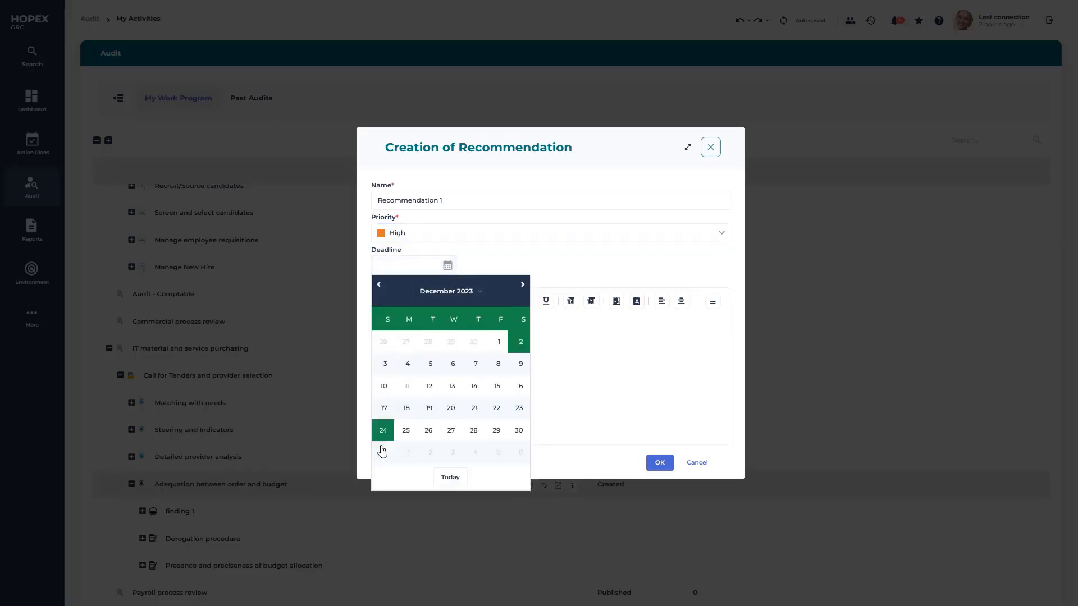
{"action": "left_click", "coordinate": [384, 443]}
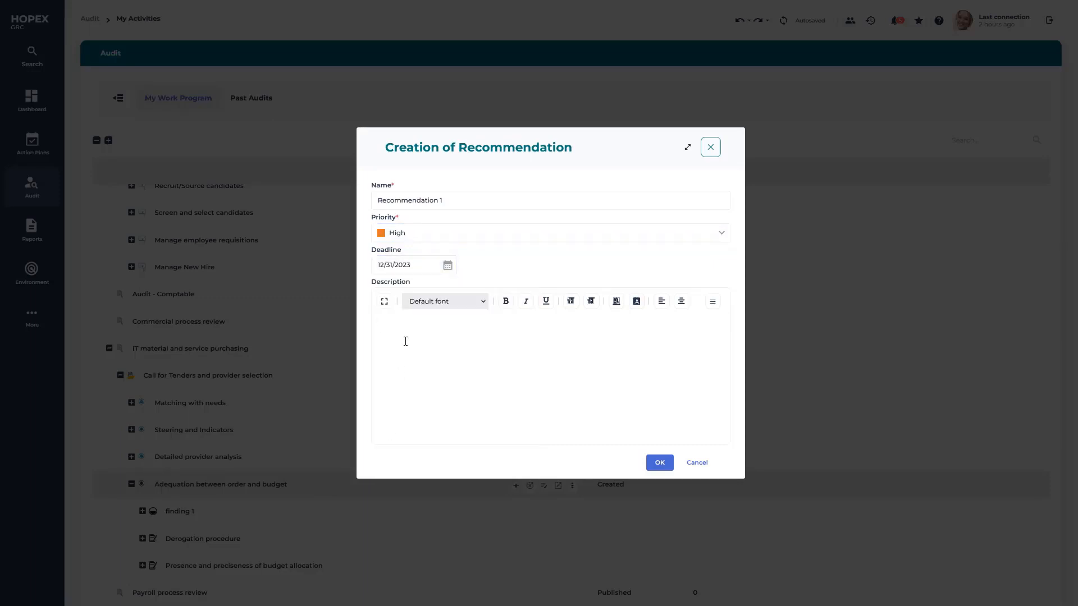
{"action": "left_click", "coordinate": [405, 340]}
{"action": "type", "text": "Reduce budget allocation with"}
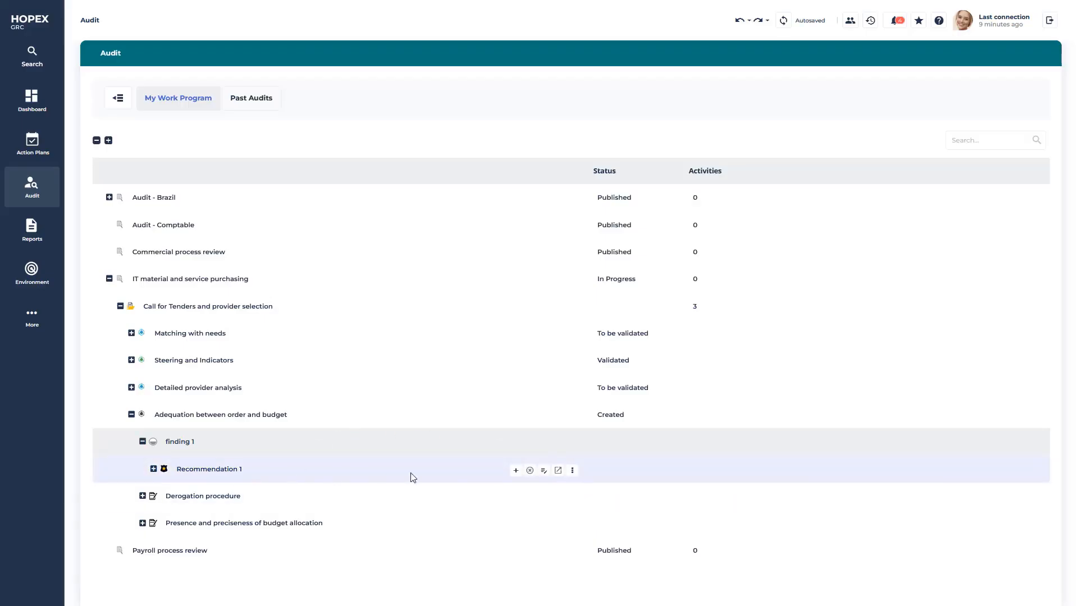
Open the characteristics of Recommendation 1 and assign its owner.
{"action": "left_click", "coordinate": [558, 472]}
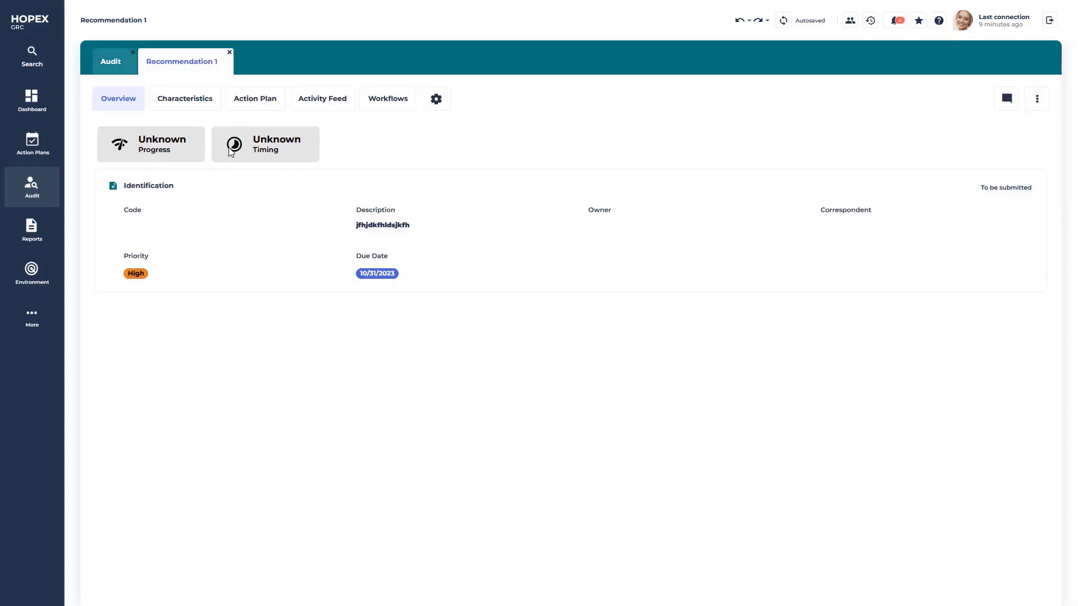
{"action": "left_click", "coordinate": [202, 106]}
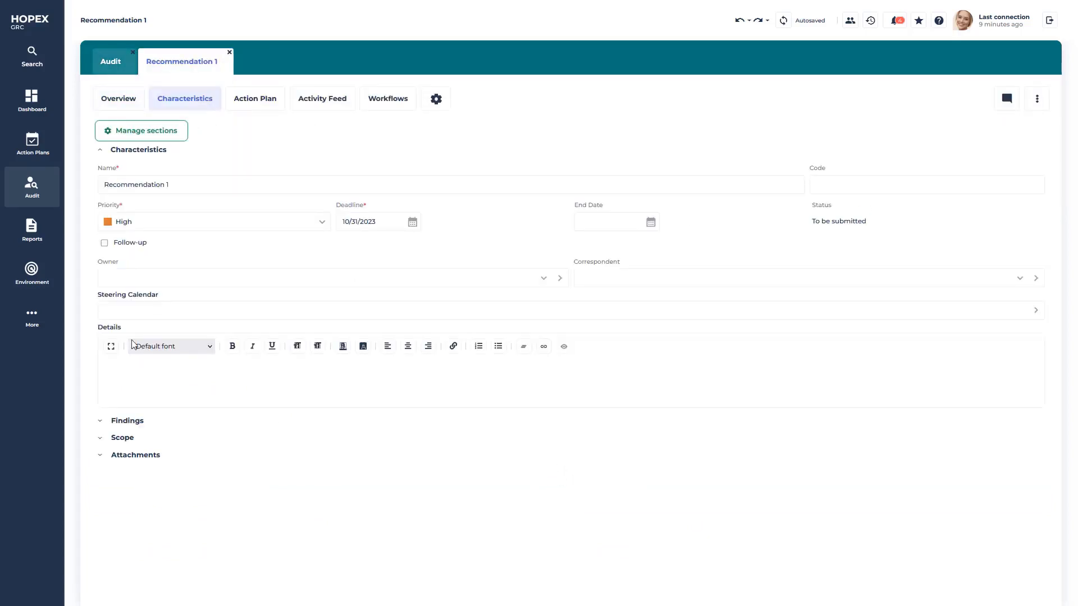
{"action": "left_click", "coordinate": [131, 280]}
{"action": "type", "text": "Myriam"}
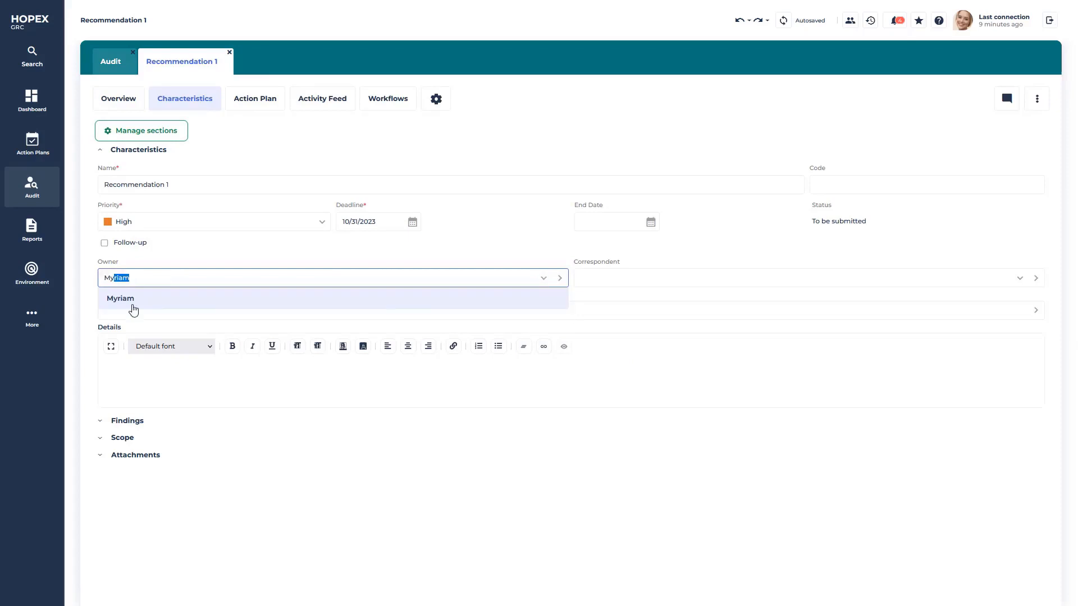
{"action": "left_click", "coordinate": [134, 306]}
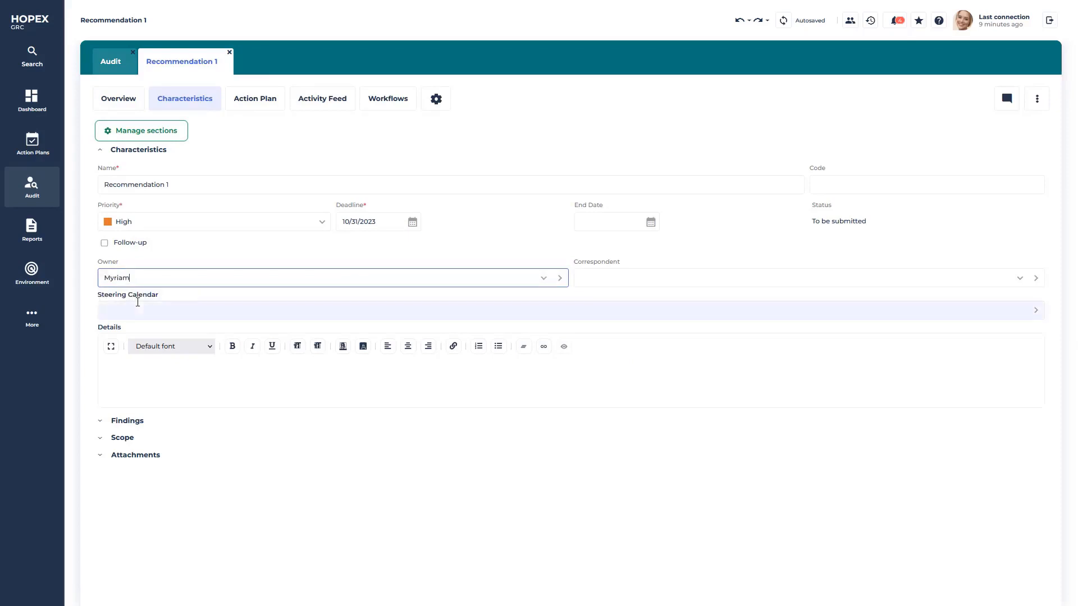
Generate the Audit Report deliverable for the IT material and service purchasing audit and read through the downloaded Word document.
{"action": "left_click", "coordinate": [112, 63]}
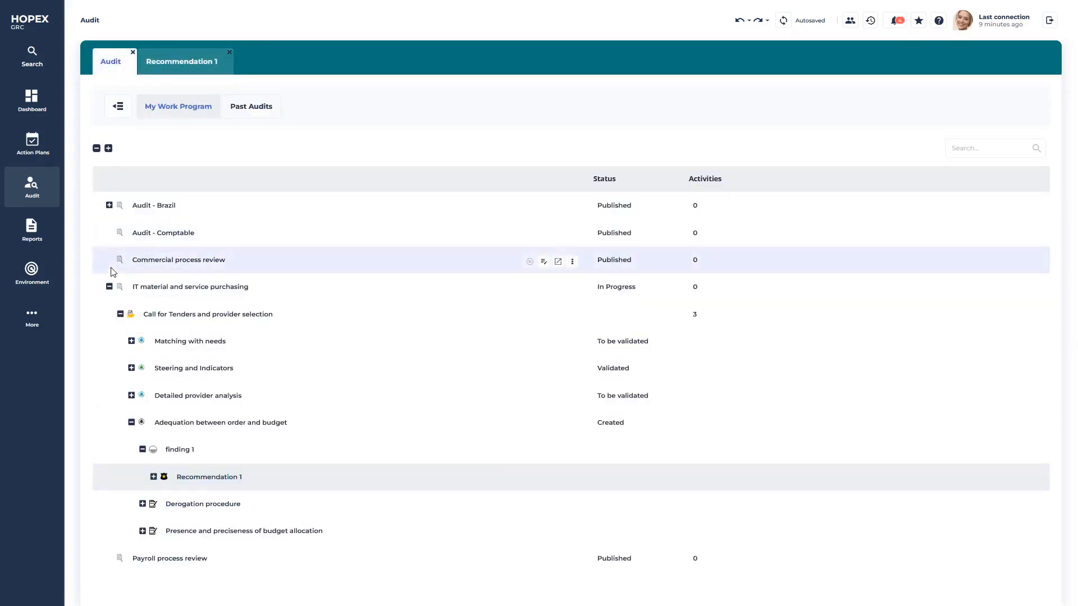
{"action": "right_click", "coordinate": [177, 292]}
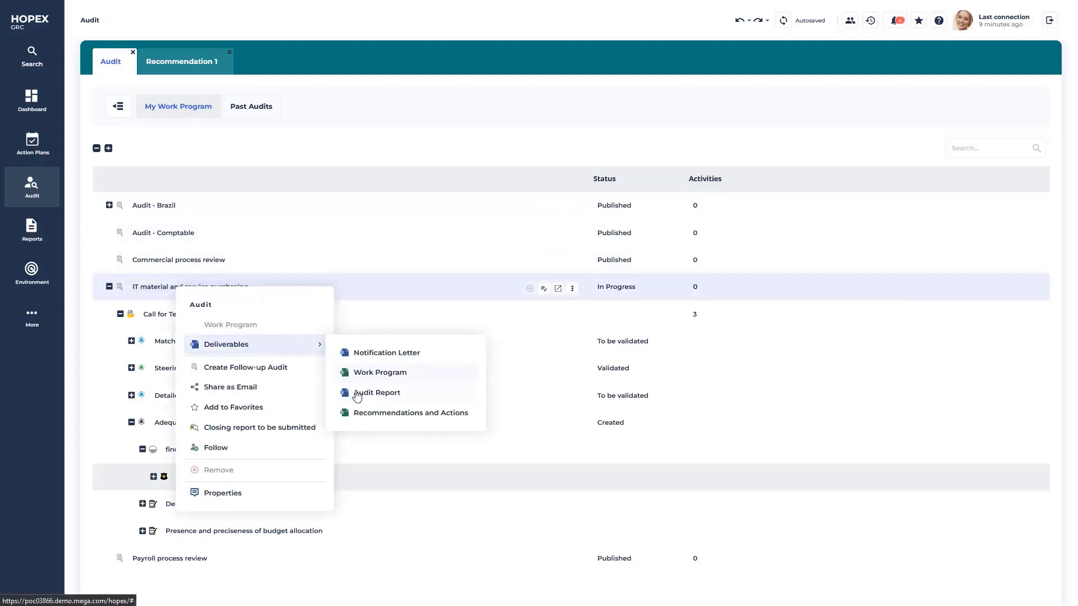
{"action": "left_click", "coordinate": [357, 395]}
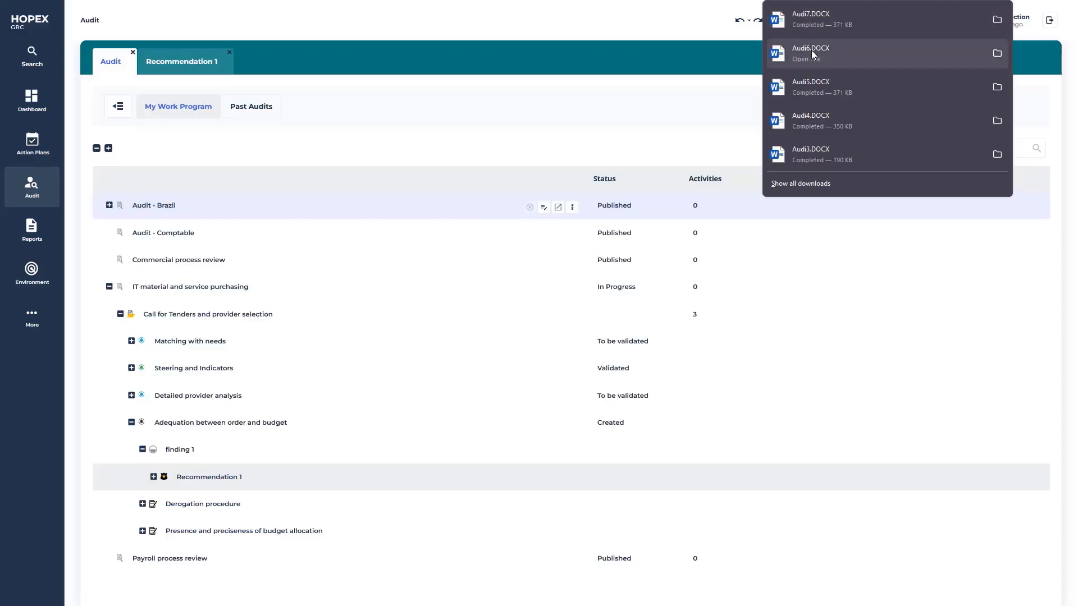
{"action": "left_click", "coordinate": [811, 49]}
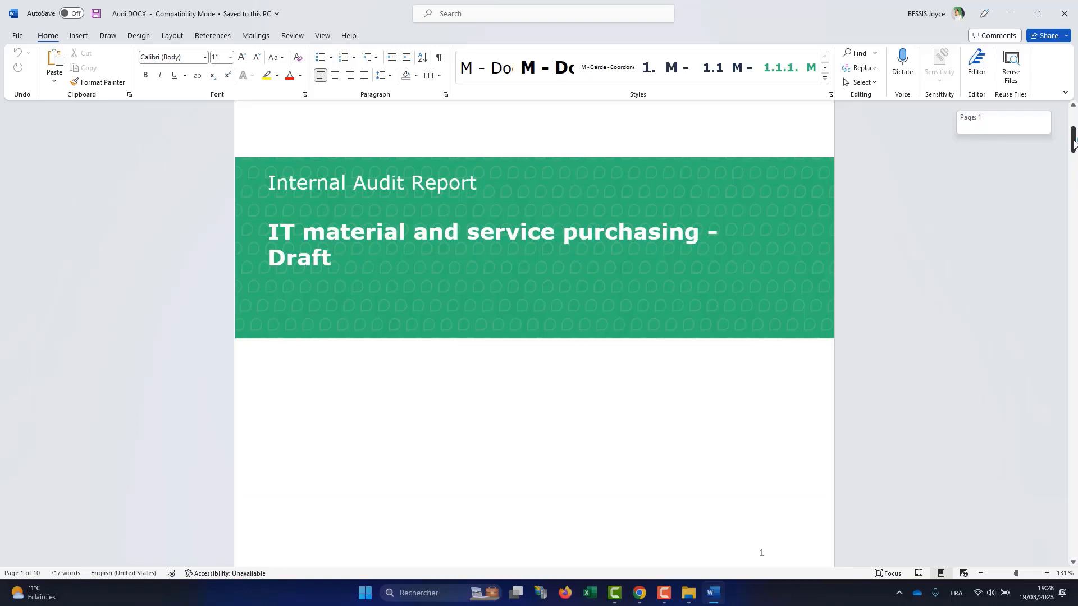
{"action": "left_click_drag", "start_coordinate": [1074, 140], "coordinate": [1074, 555]}
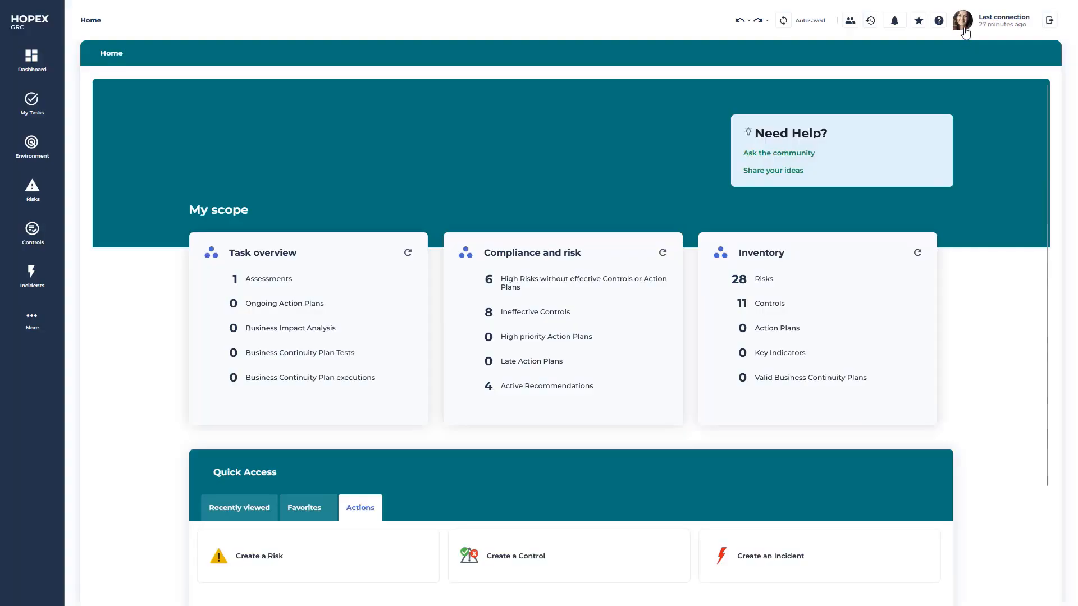
Check the profile of the signed-in GRC Contributor and display the list of active recommendations.
{"action": "left_click", "coordinate": [964, 28]}
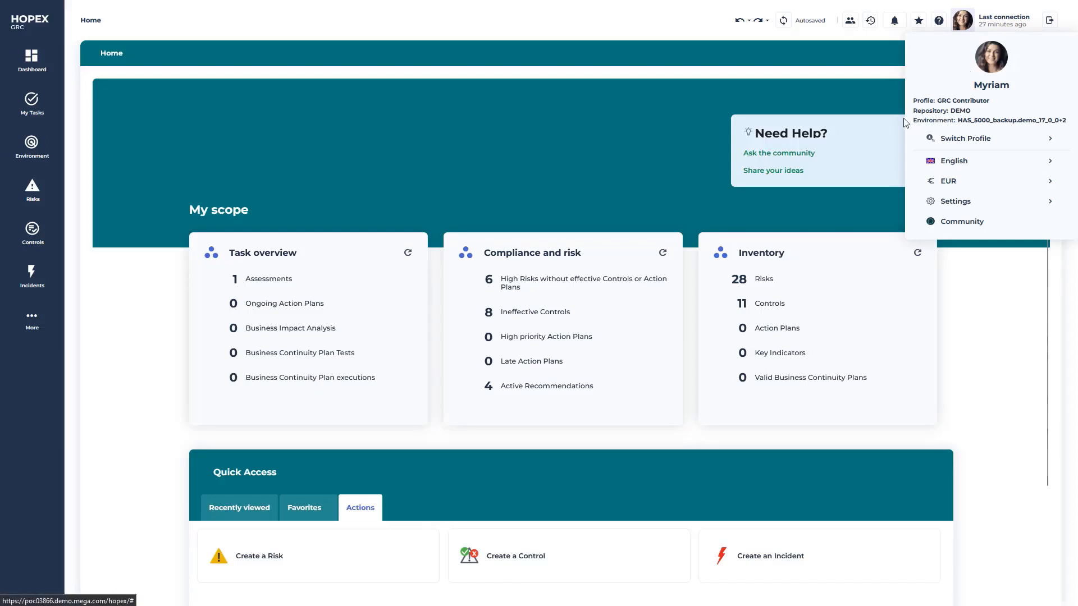
{"action": "left_click", "coordinate": [893, 104]}
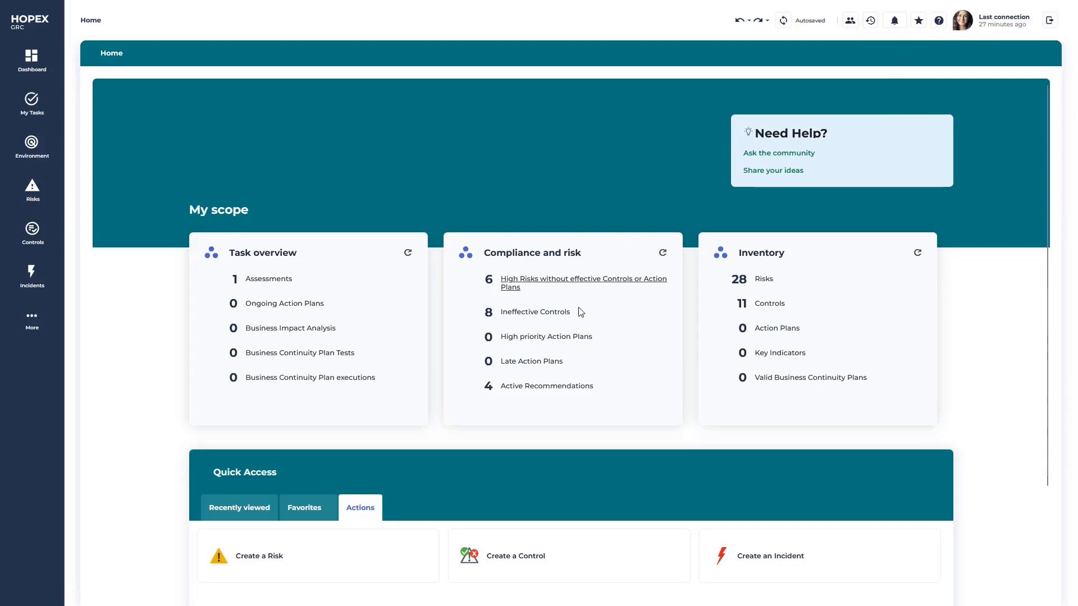
{"action": "left_click", "coordinate": [544, 389]}
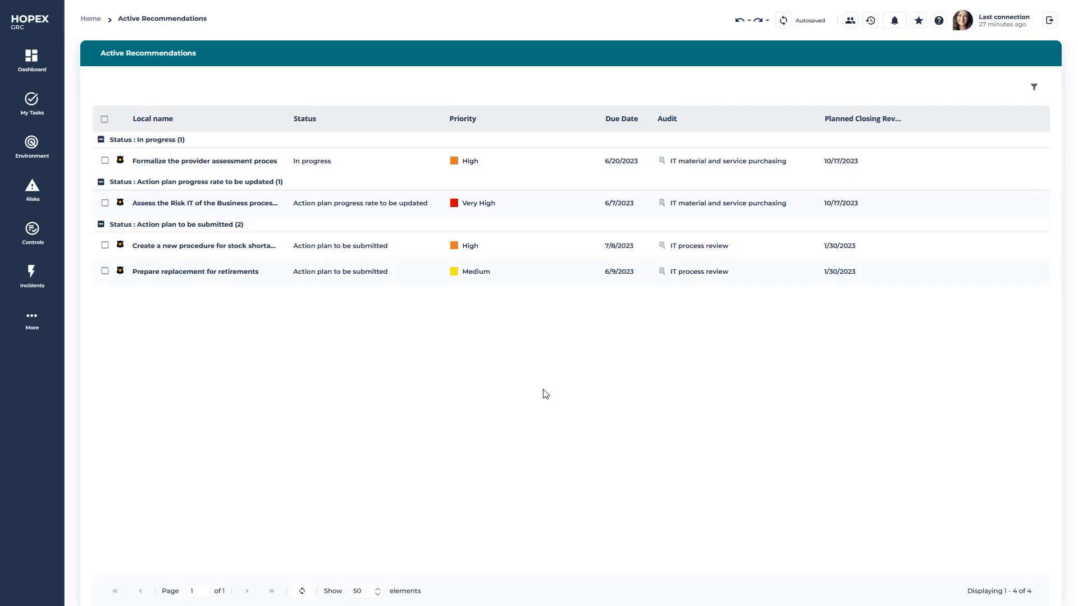
Open the recommendation "Assess the Risk IT of the Business process Procurement" and review its characteristics and attached business documents.
{"action": "left_click", "coordinate": [190, 205]}
{"action": "left_click", "coordinate": [173, 93]}
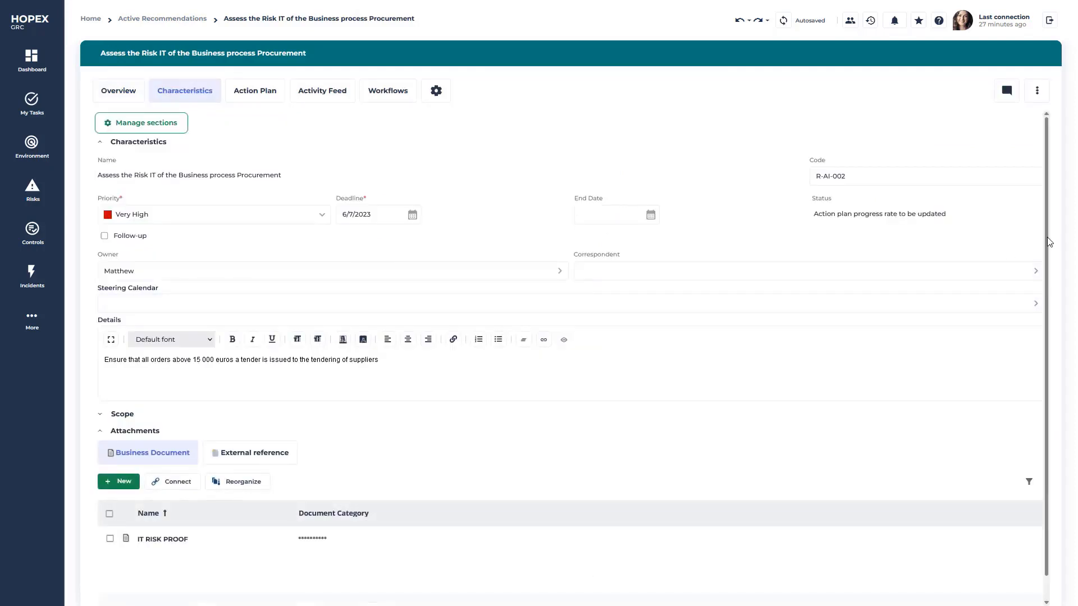
{"action": "left_click_drag", "start_coordinate": [1047, 237], "coordinate": [1055, 297]}
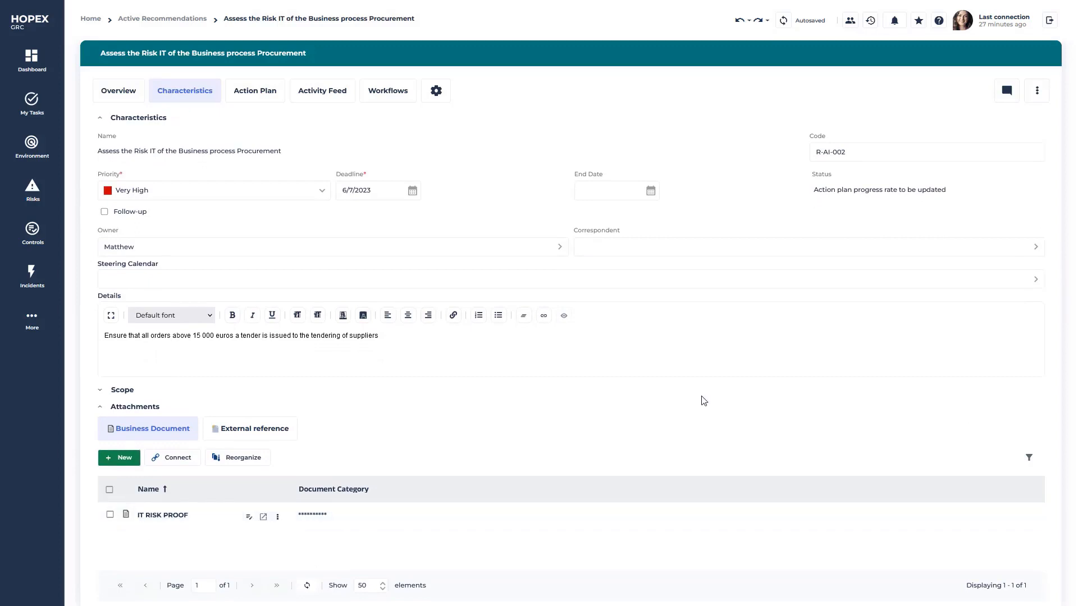
Review the workflow stages and activity history of the recommendation "Assess the Risk IT of the Business process Procurement", and return to the home page.
{"action": "left_click", "coordinate": [398, 97]}
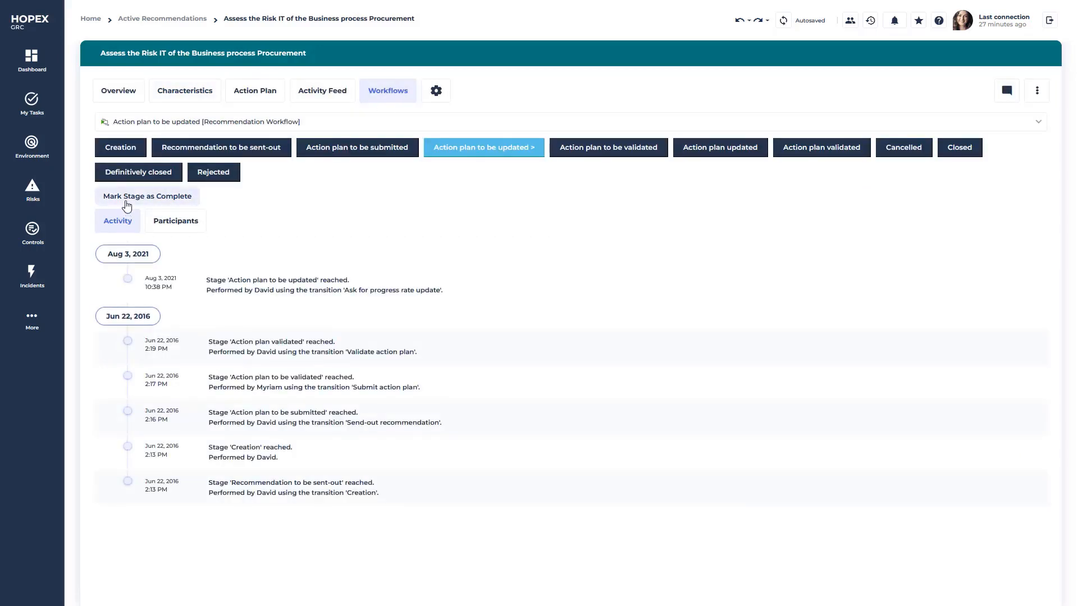
{"action": "left_click", "coordinate": [34, 21]}
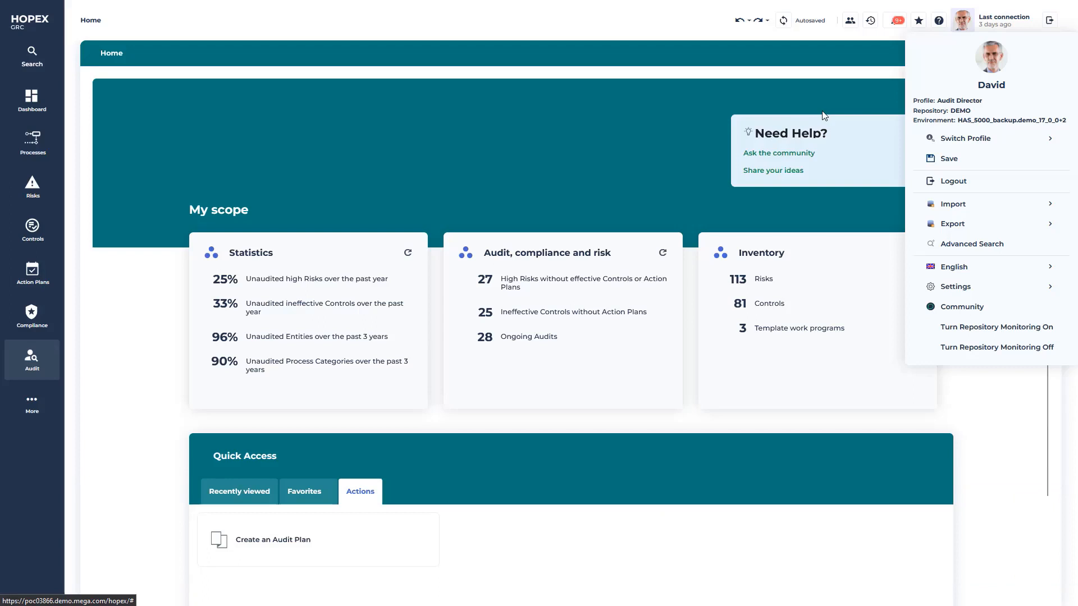
As Audit Director, open the recommendations under audit remediation and list only the Delayed Recommendations.
{"action": "left_click", "coordinate": [822, 114]}
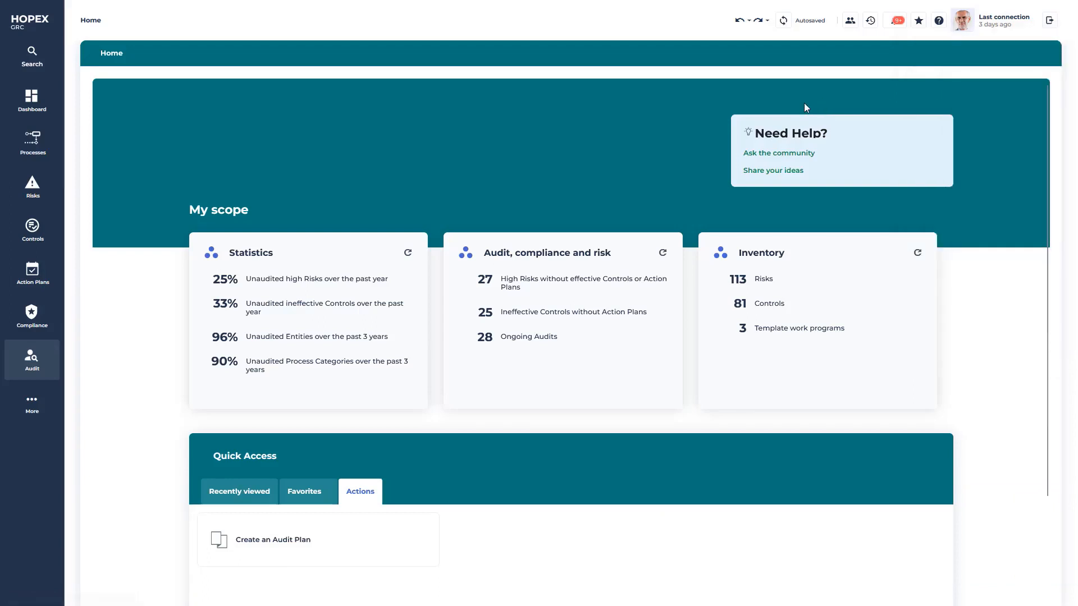
{"action": "left_click", "coordinate": [43, 365]}
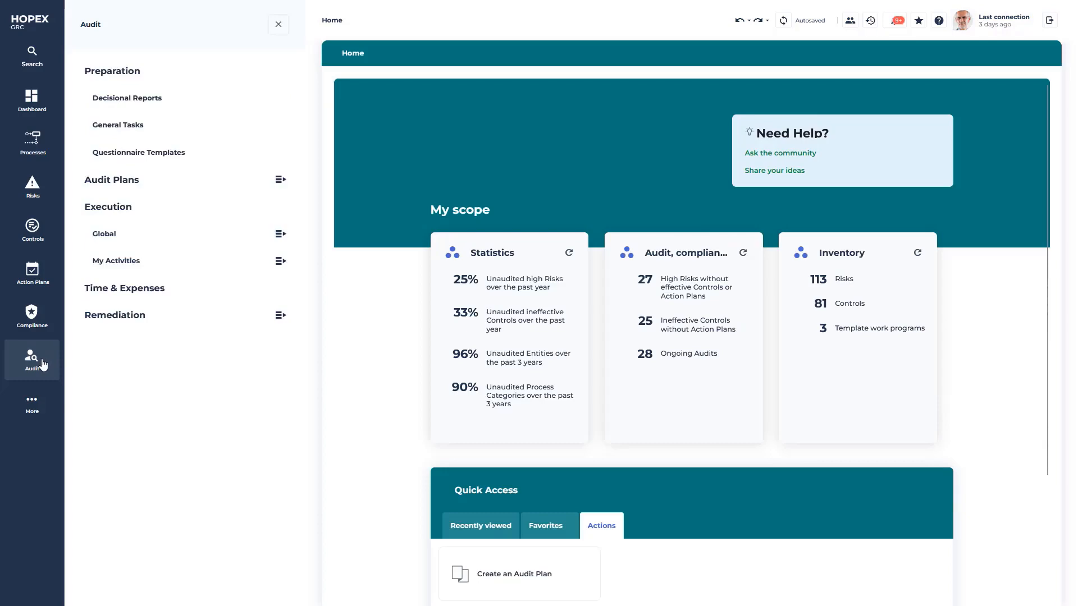
{"action": "left_click", "coordinate": [114, 326]}
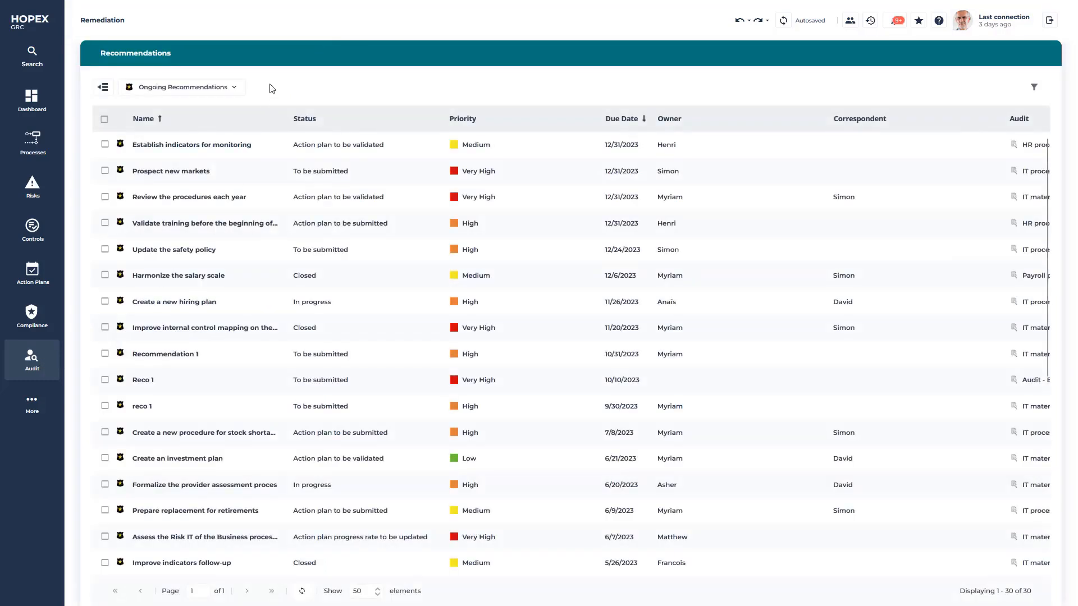
{"action": "left_click", "coordinate": [241, 89]}
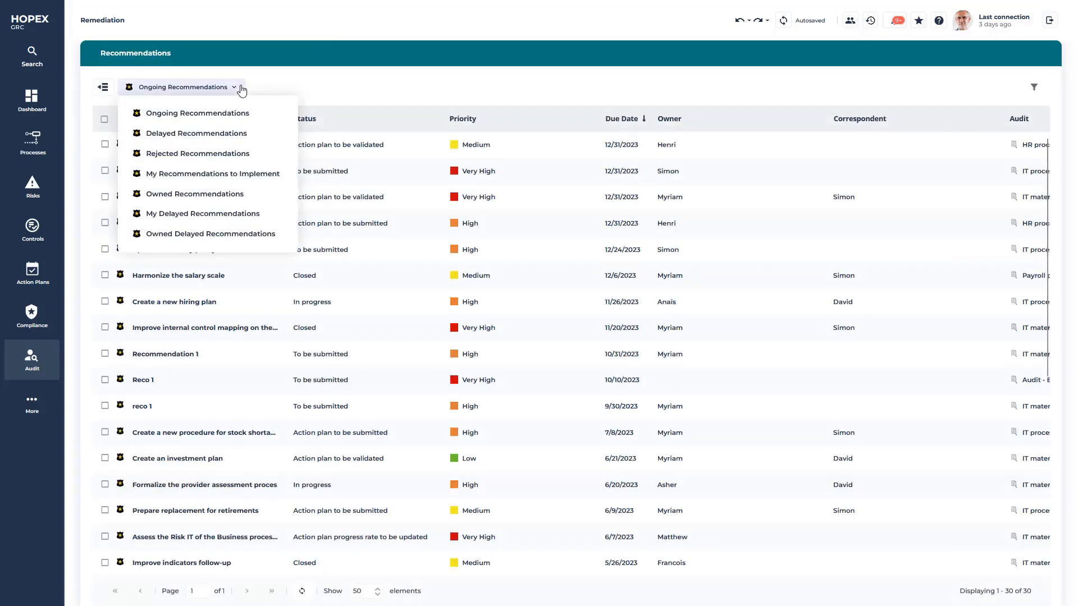
{"action": "left_click", "coordinate": [241, 137]}
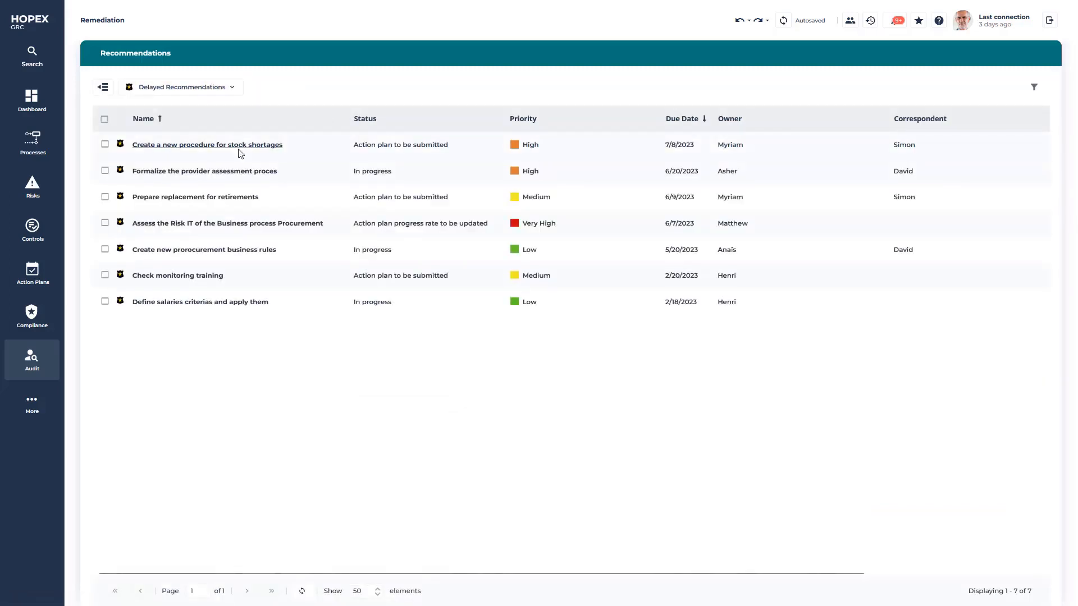
Check the "Action plan to be updated" workflow options of the delayed recommendation "Assess the Risk IT of the Business process Procurement" and return to the home page.
{"action": "right_click", "coordinate": [246, 224]}
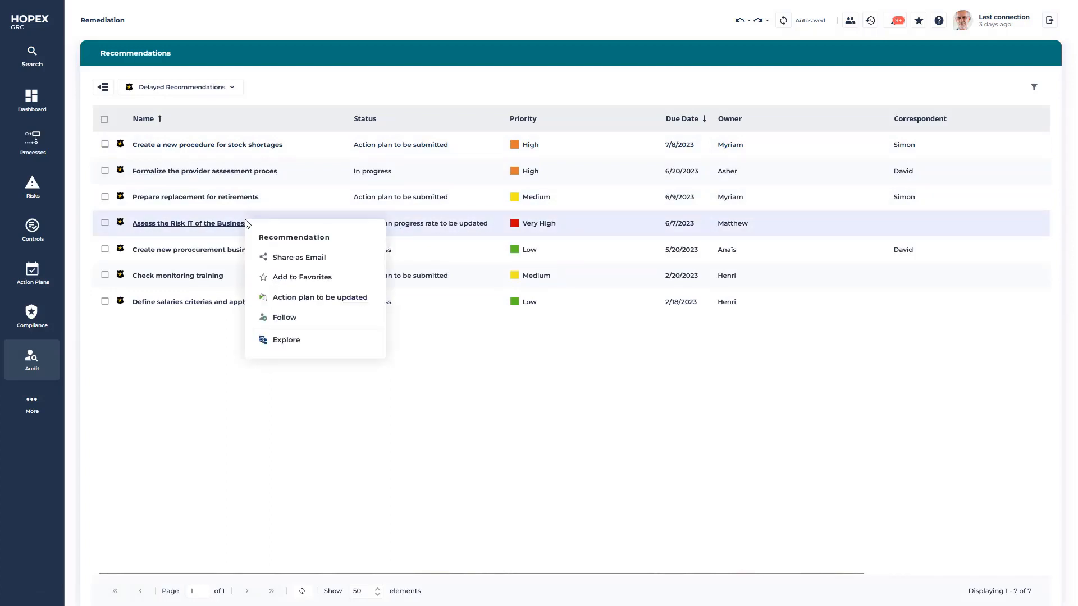
{"action": "left_click", "coordinate": [284, 298]}
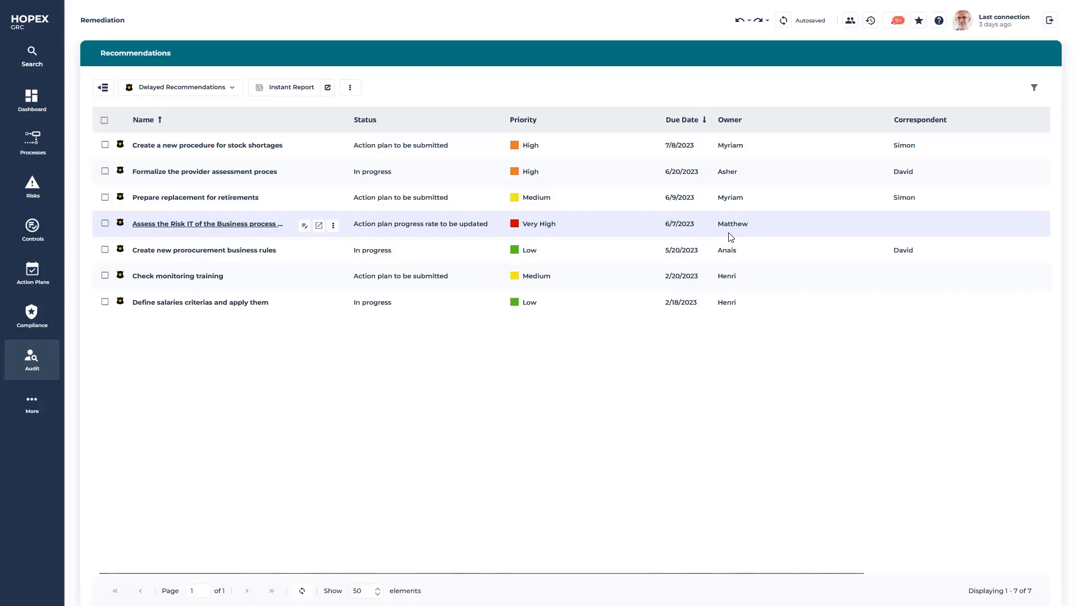
{"action": "left_click", "coordinate": [21, 30]}
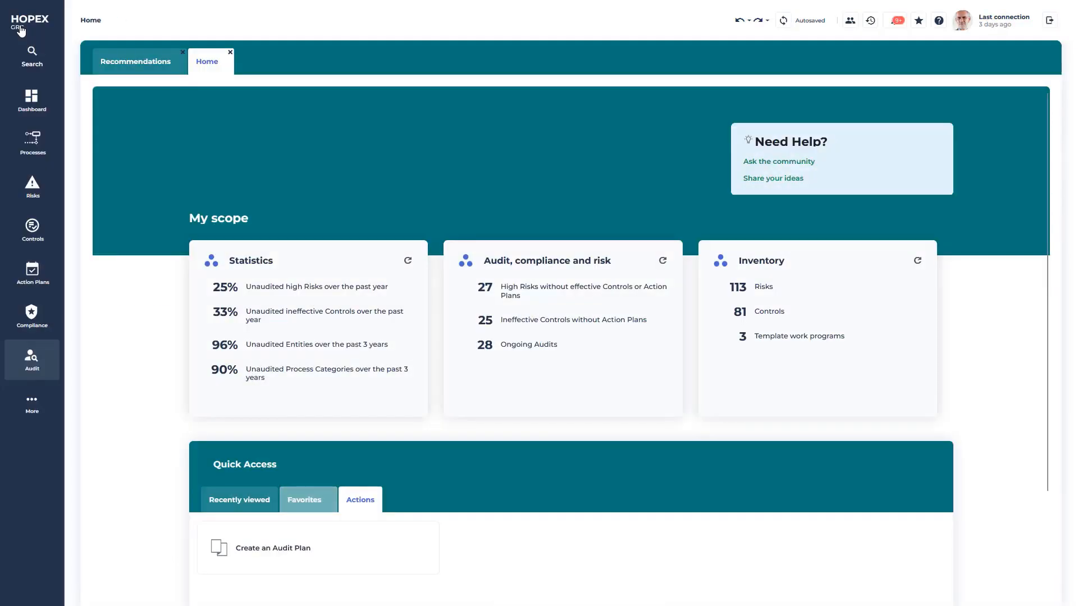